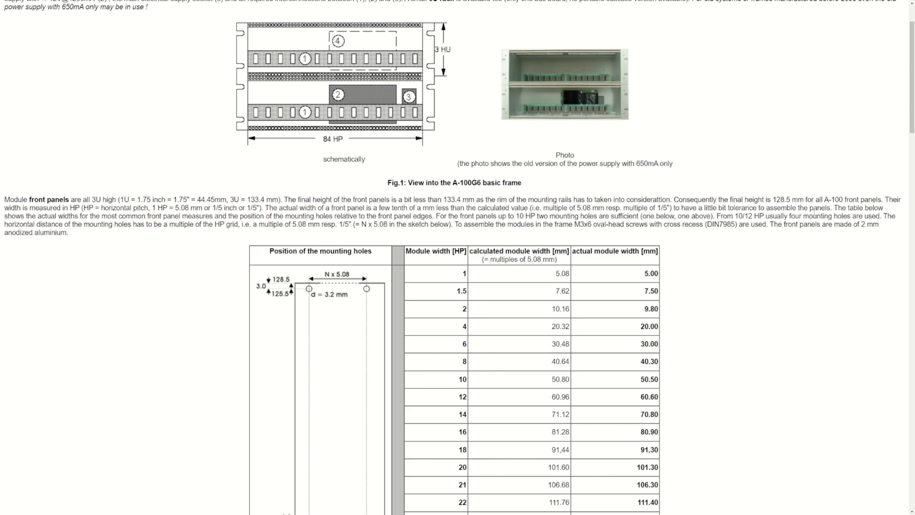
Look up the actual module width for 6 HP in the front panel width table.
scroll(754, 246, "down", 3)
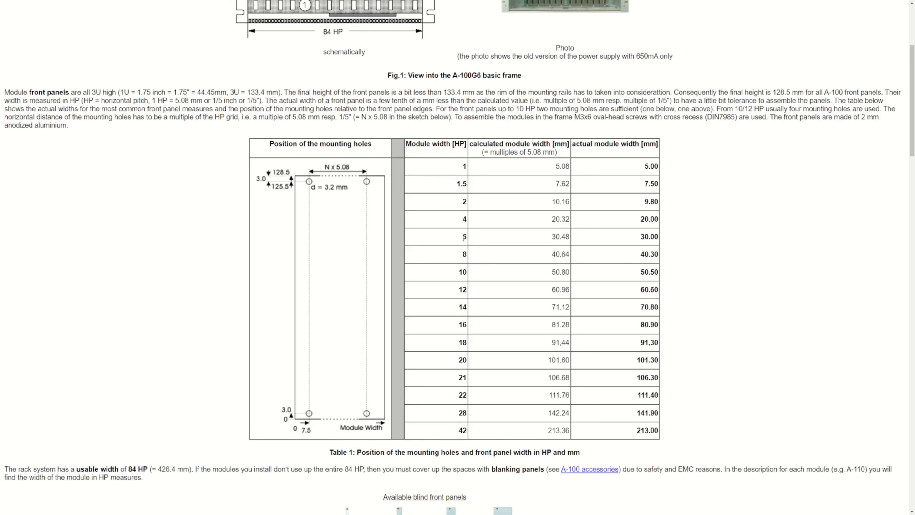
double_click(647, 237)
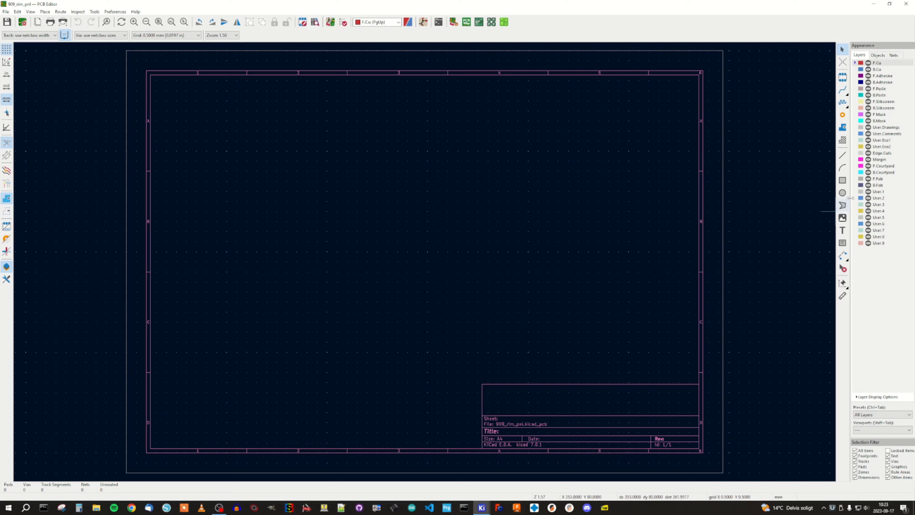
Draw a 30 by 128 mm rectangle on the Edge.Cuts layer as the panel outline.
left_click(887, 154)
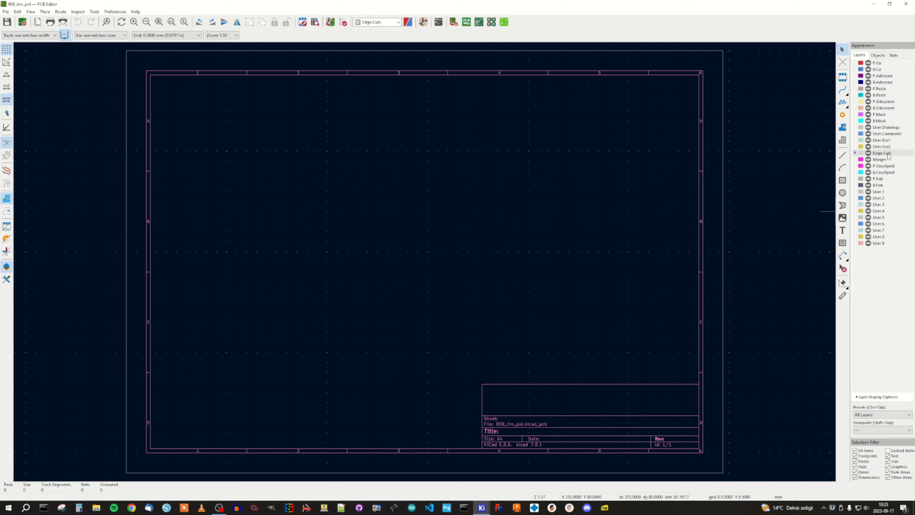
left_click(842, 180)
scroll(230, 153, "up", 4)
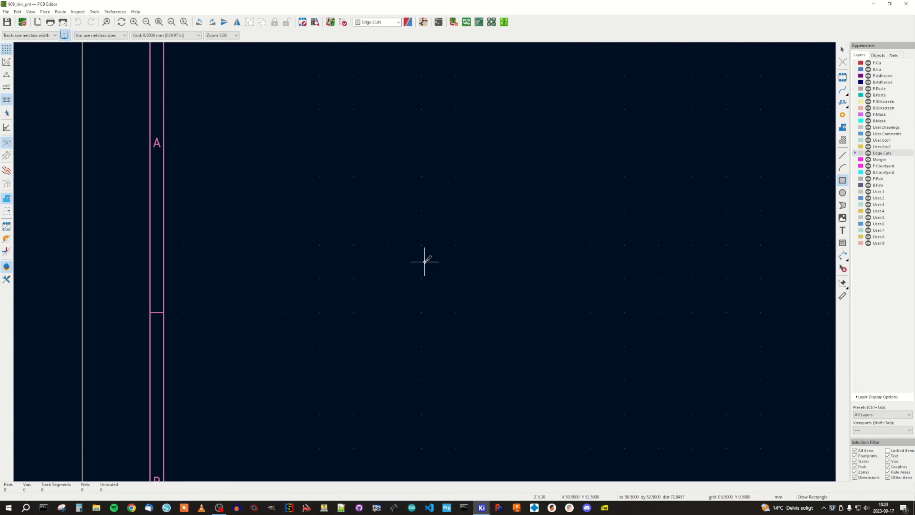
left_click(422, 245)
scroll(488, 362, "down", 4)
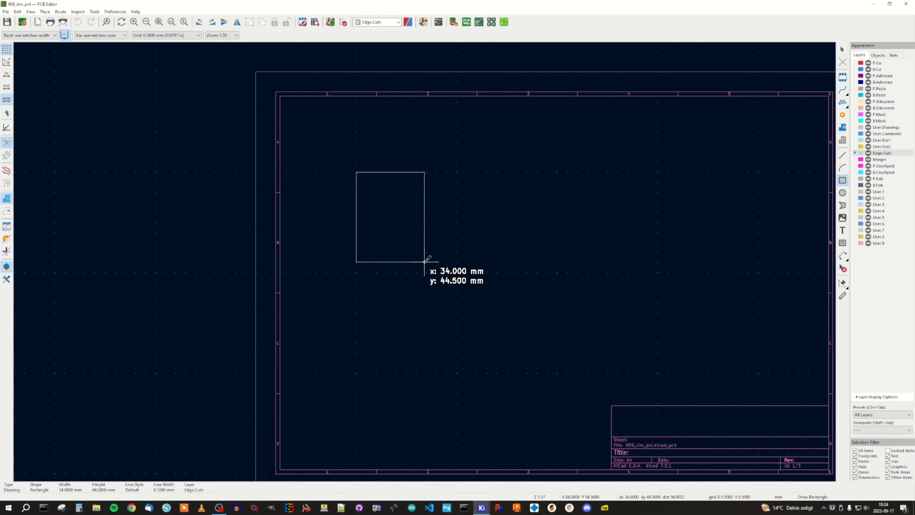
scroll(435, 382, "down", 1)
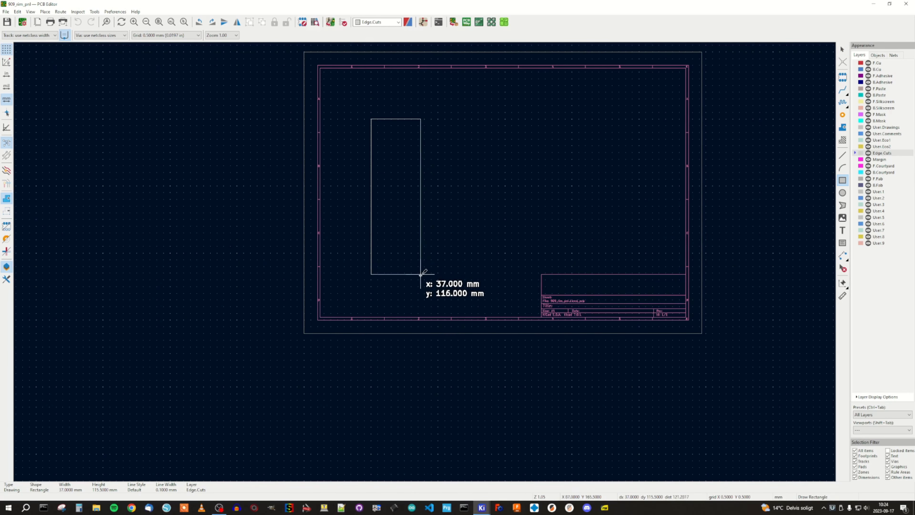
left_click(411, 290)
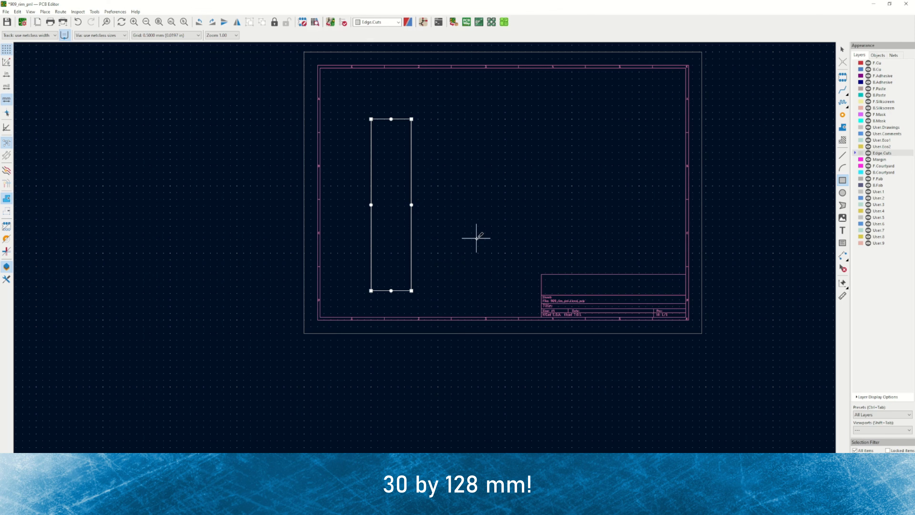
key("Escape")
key("Escape")
scroll(427, 260, "up", 3)
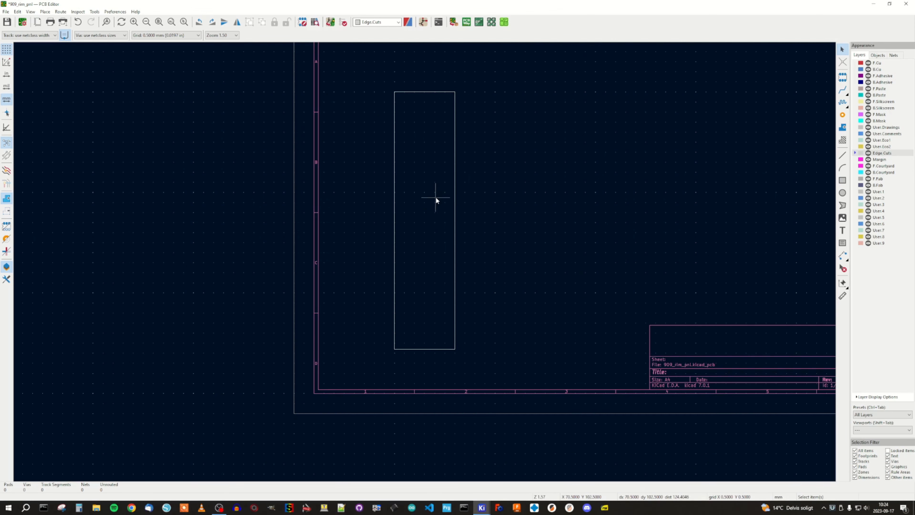
On the User.Drawings layer, add a 15 mm aligned dimension from the outline's upper left corner, placed below the panel to mark its vertical centre line.
left_click(879, 127)
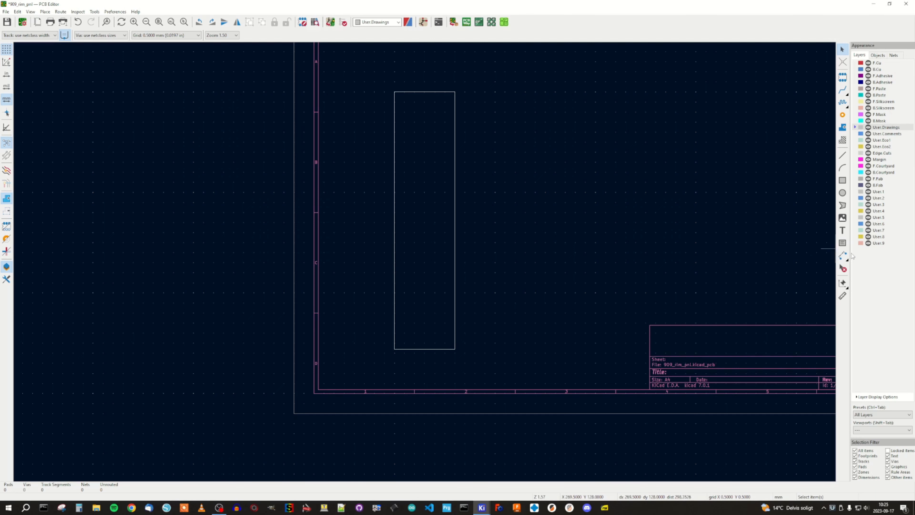
left_click(843, 255)
scroll(395, 90, "up", 10)
left_click(391, 216)
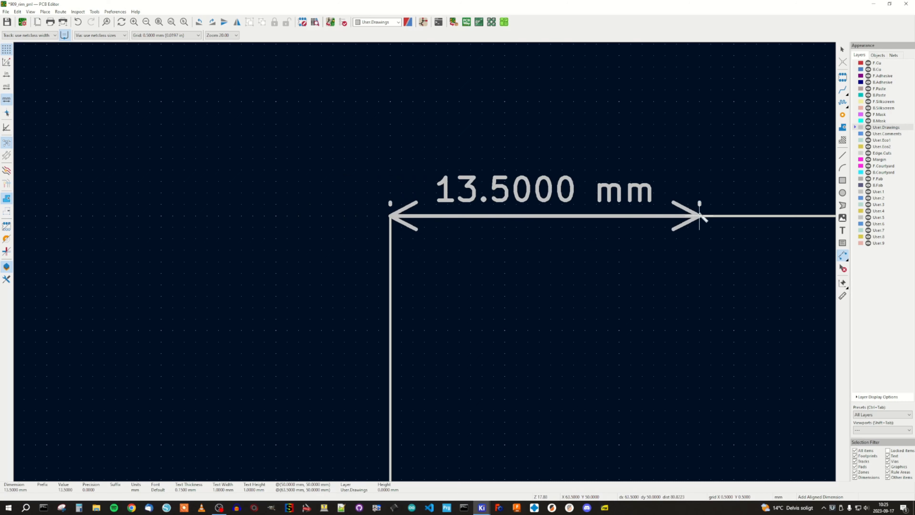
left_click(734, 216)
scroll(719, 282, "down", 11)
scroll(427, 412, "up", 6)
left_click(424, 268)
scroll(392, 155, "down", 3)
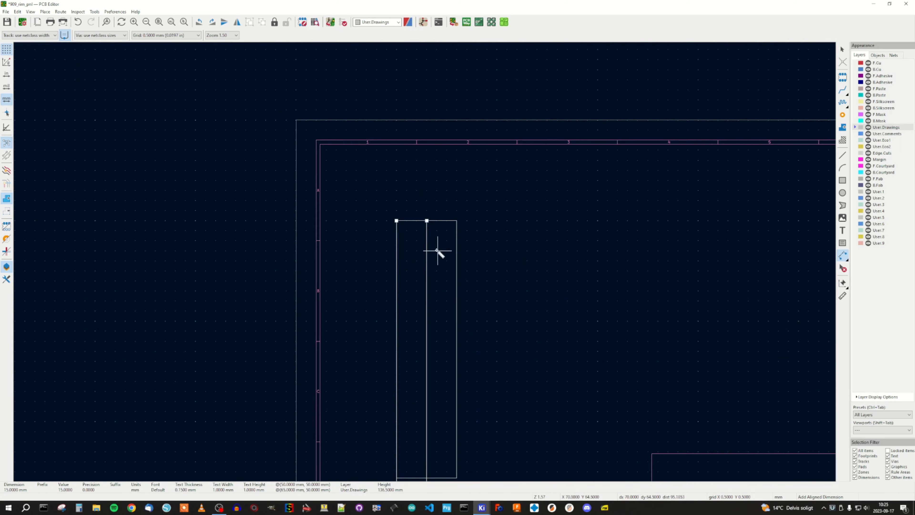
Add a 64 mm vertical dimension down from the outline's upper right corner, placed left of the panel to mark its horizontal centre line.
scroll(456, 220, "up", 5)
left_click(418, 253)
scroll(418, 254, "down", 3)
scroll(425, 253, "down", 2)
scroll(429, 400, "up", 2)
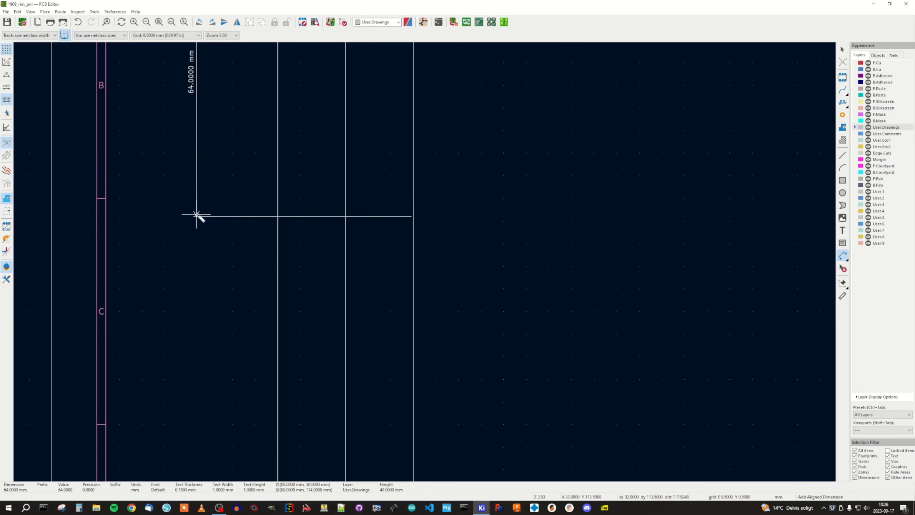
left_click(231, 218)
scroll(587, 255, "down", 3)
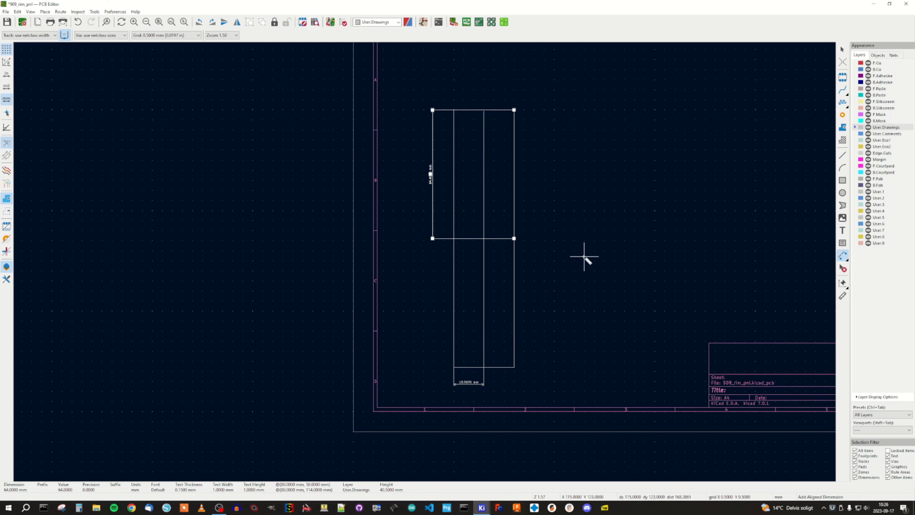
Add two 10 mm horizontal dimensions, one on each side of the vertical centre line, placed just below the panel's lower edge.
scroll(492, 388, "up", 3)
scroll(427, 261, "down", 1)
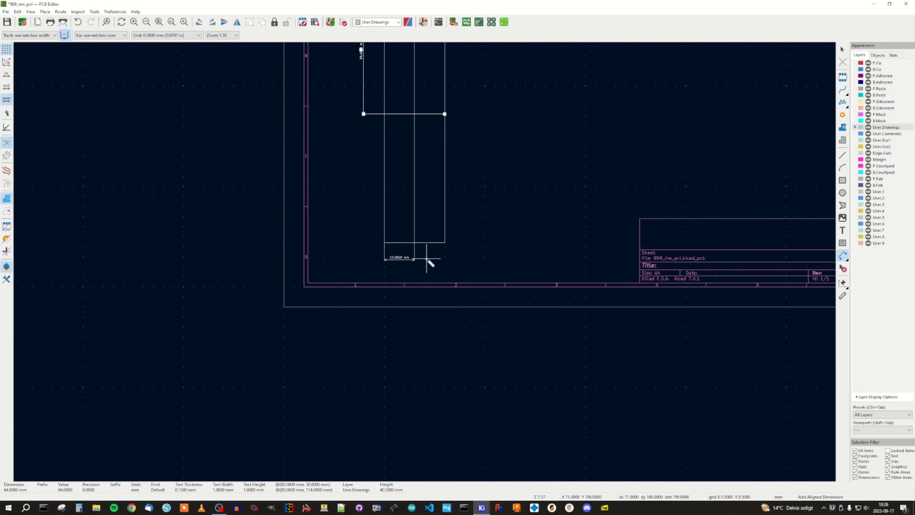
scroll(429, 262, "up", 3)
left_click(428, 191)
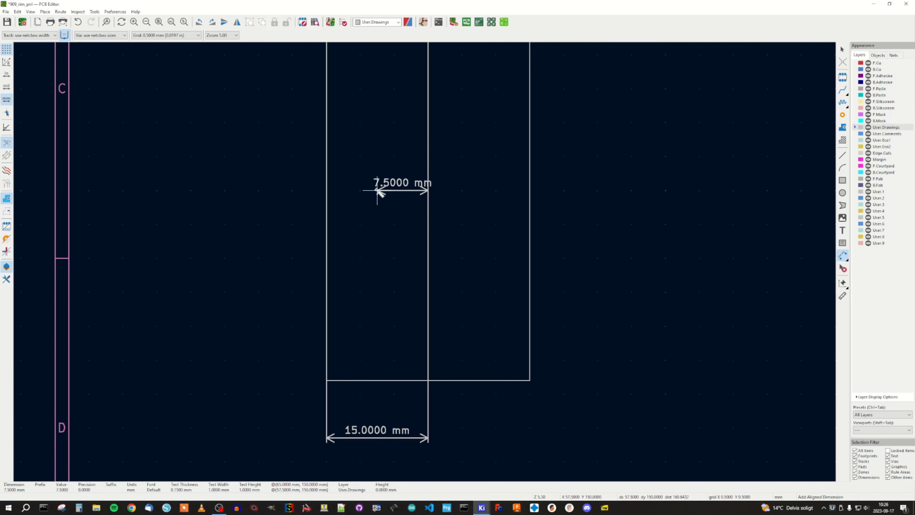
left_click(361, 191)
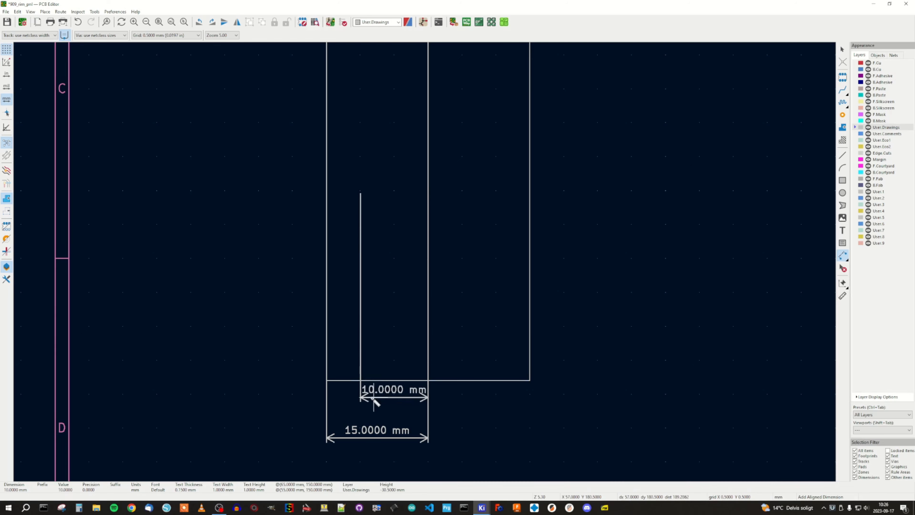
left_click(374, 396)
left_click(428, 191)
left_click(497, 191)
left_click(451, 396)
Add a 45 mm vertical dimension upward from the horizontal centre line at the panel's left edge, placed to the right of the panel.
scroll(395, 260, "down", 4)
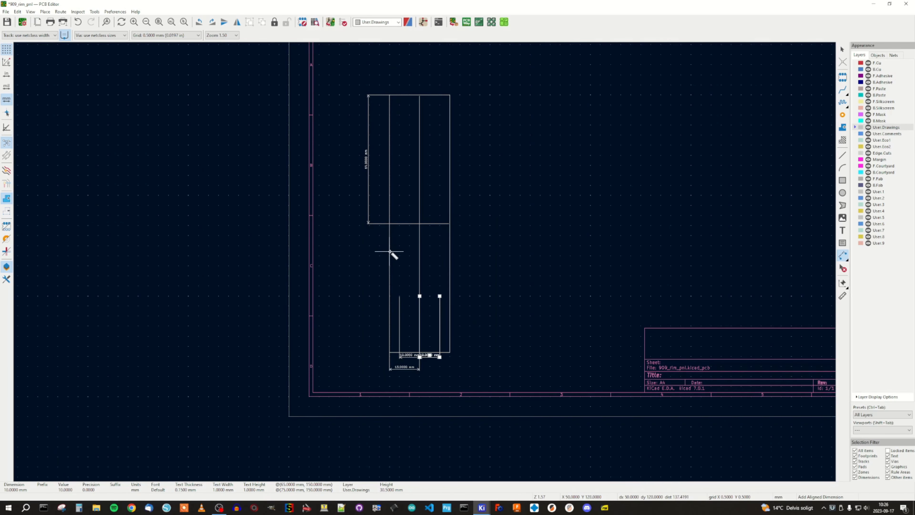
scroll(439, 231, "up", 2)
left_click(310, 248)
scroll(452, 257, "down", 2)
scroll(371, 166, "up", 2)
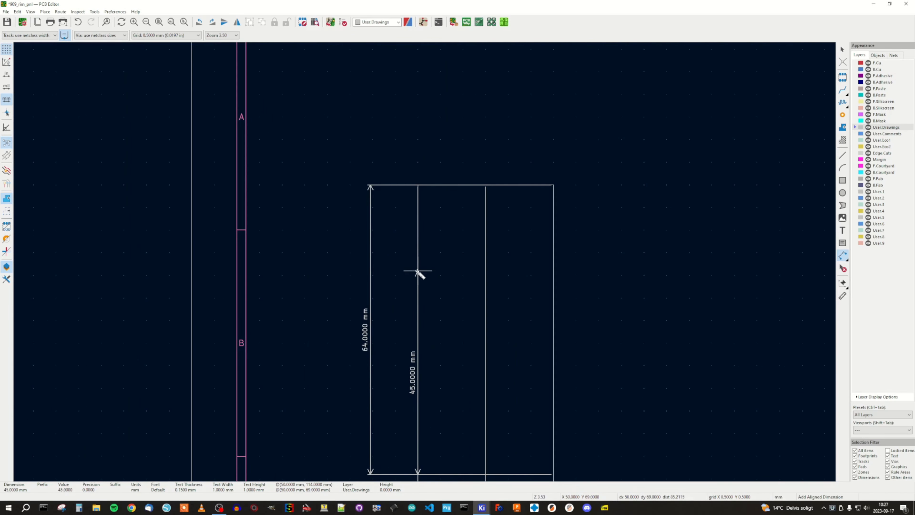
left_click(418, 271)
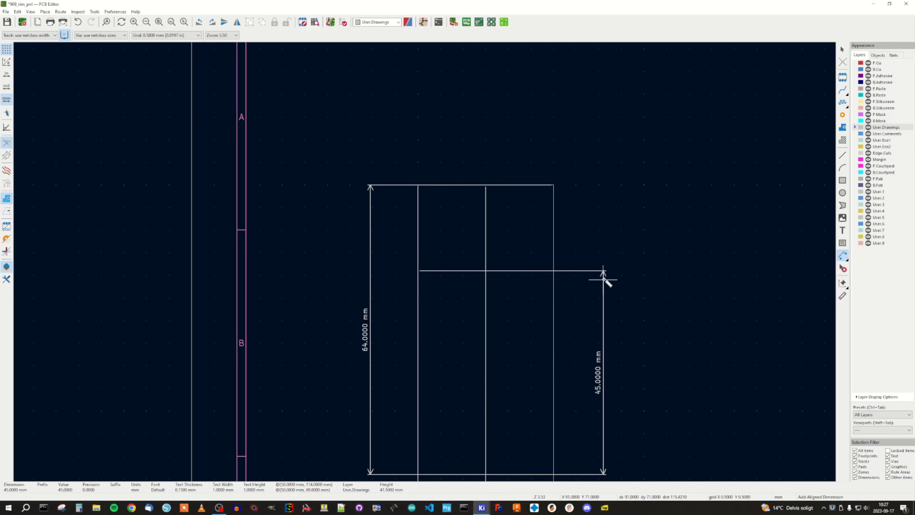
left_click(576, 282)
Add a 22.5 mm vertical dimension upward from the horizontal centre line, placed just right of the panel.
scroll(424, 438, "down", 2)
left_click(421, 285)
scroll(421, 258, "up", 1)
left_click(425, 222)
left_click(523, 252)
Add a 43 mm vertical dimension downward from the horizontal centre line at the panel's right edge, placed to the left of the panel.
scroll(515, 290, "up", 2)
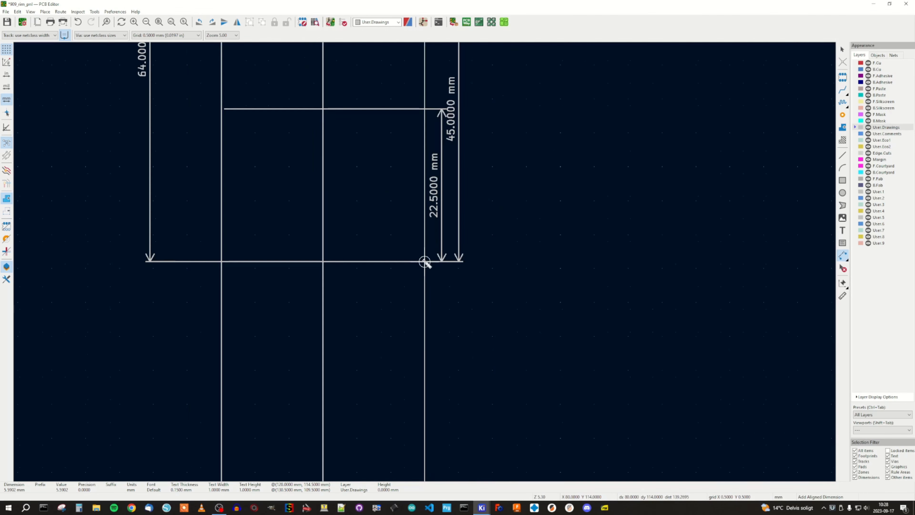
left_click(515, 291)
scroll(516, 317, "down", 2)
left_click(424, 363)
scroll(324, 366, "up", 3)
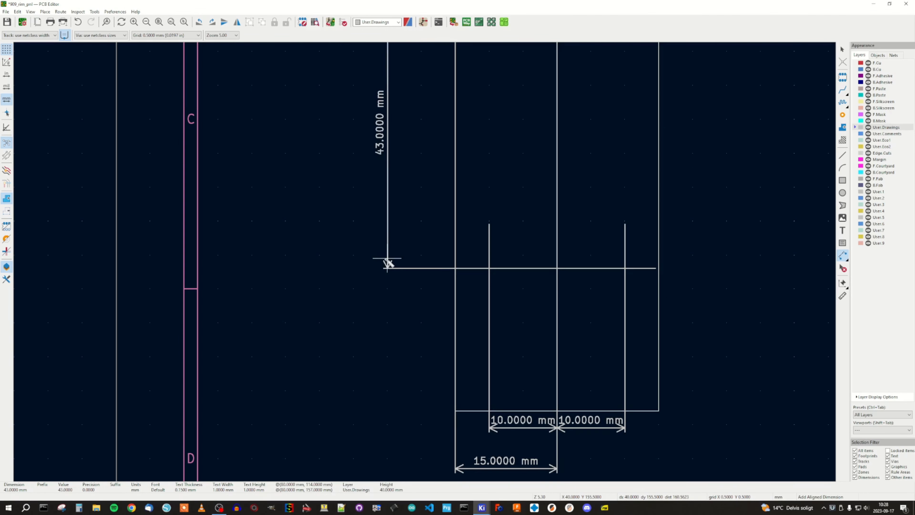
left_click(304, 364)
scroll(444, 259, "down", 4)
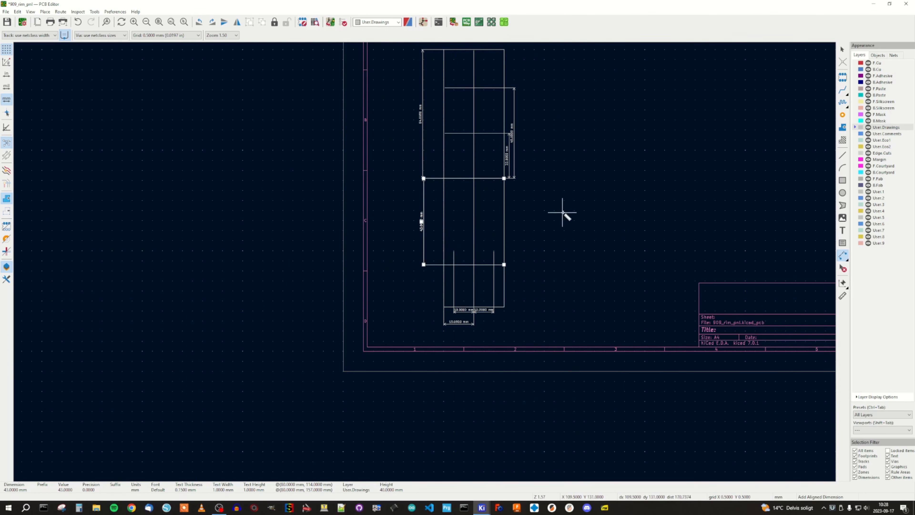
Add a 22.5 mm vertical dimension downward from the horizontal centre line, placed just left of the panel.
scroll(508, 188, "up", 3)
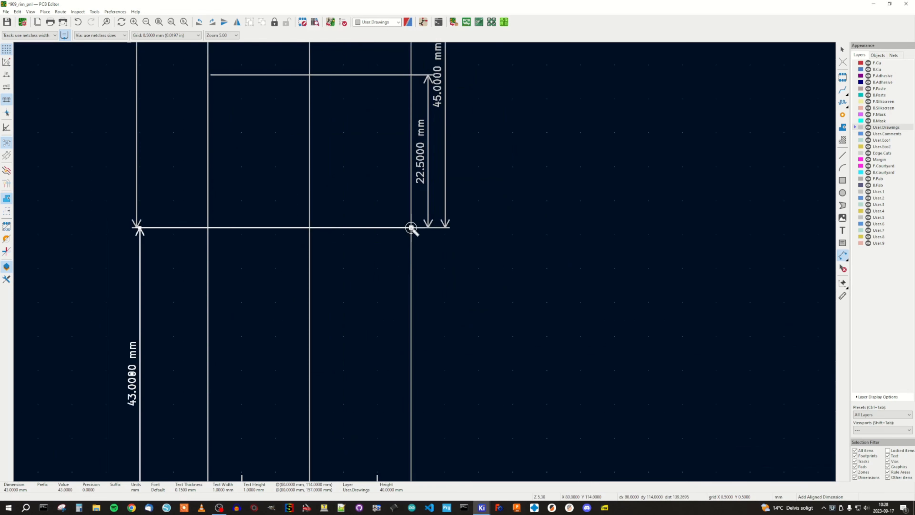
left_click(410, 226)
scroll(424, 266, "down", 1)
scroll(423, 343, "up", 1)
left_click(424, 238)
left_click(201, 239)
scroll(235, 58, "down", 3)
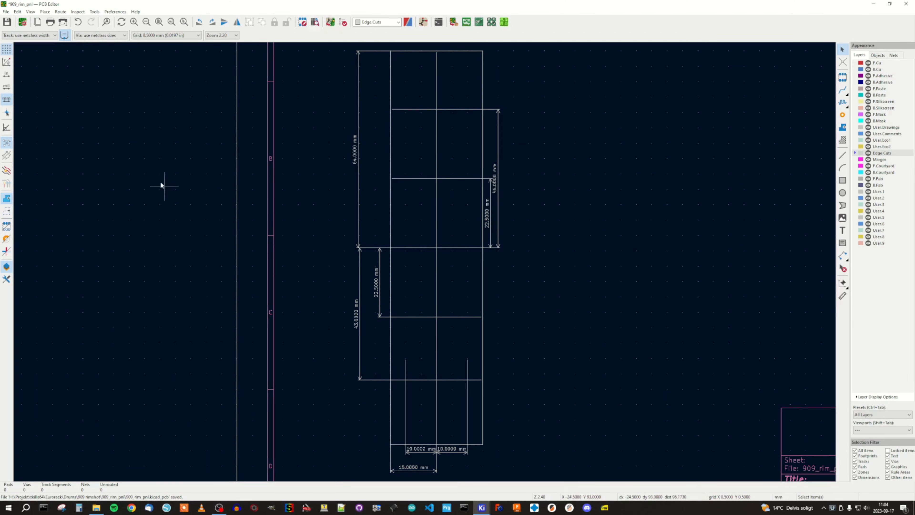
Inspect the blank panel from an angle in the 3D viewer, and return to the board layout.
left_click(31, 11)
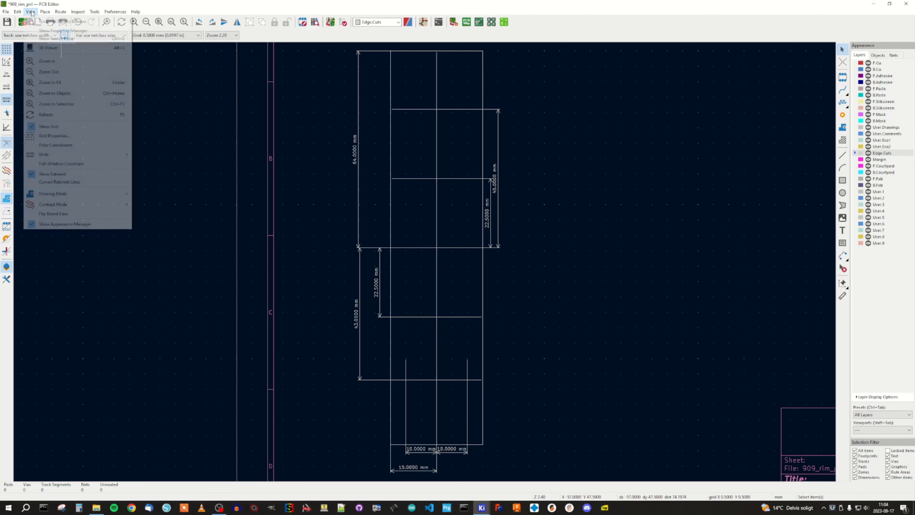
left_click(47, 36)
left_click_drag(410, 233, 449, 275)
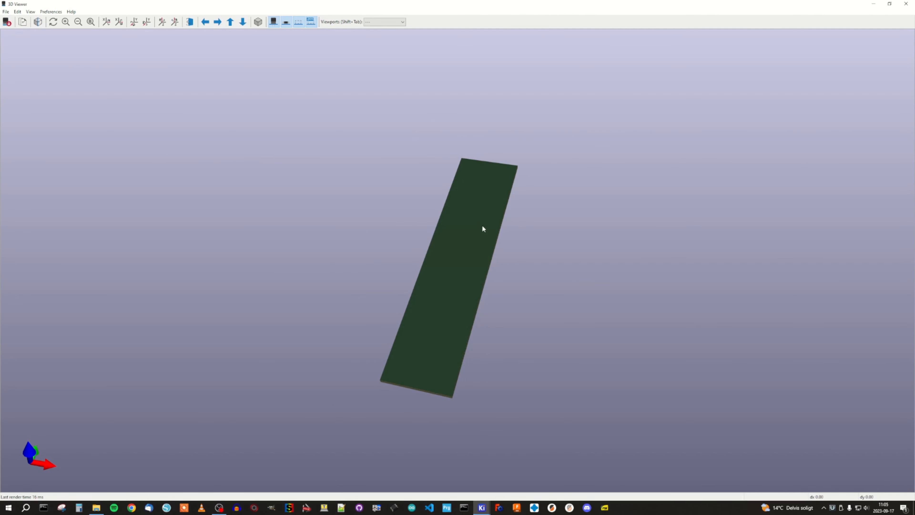
left_click(907, 3)
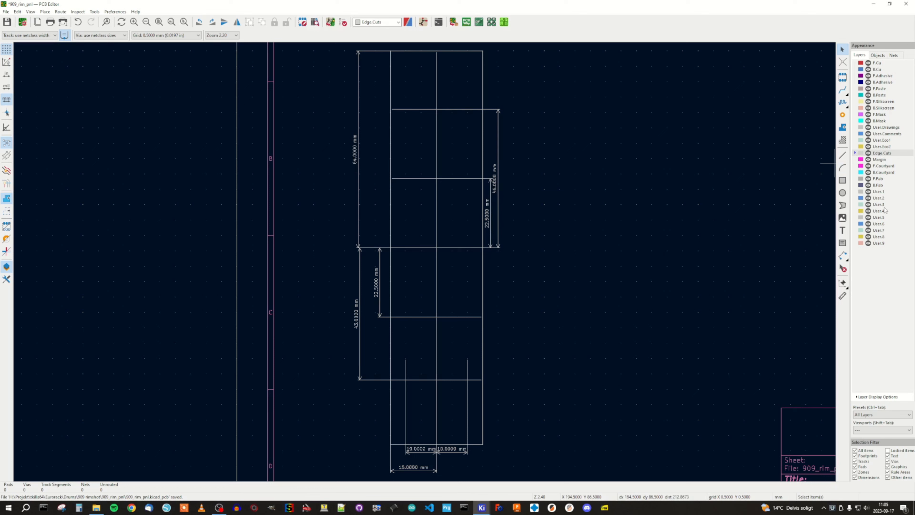
Draw an Edge.Cuts circle of about 2.9 mm radius and centre it where the vertical centre line crosses the 45 mm guide line.
left_click(842, 193)
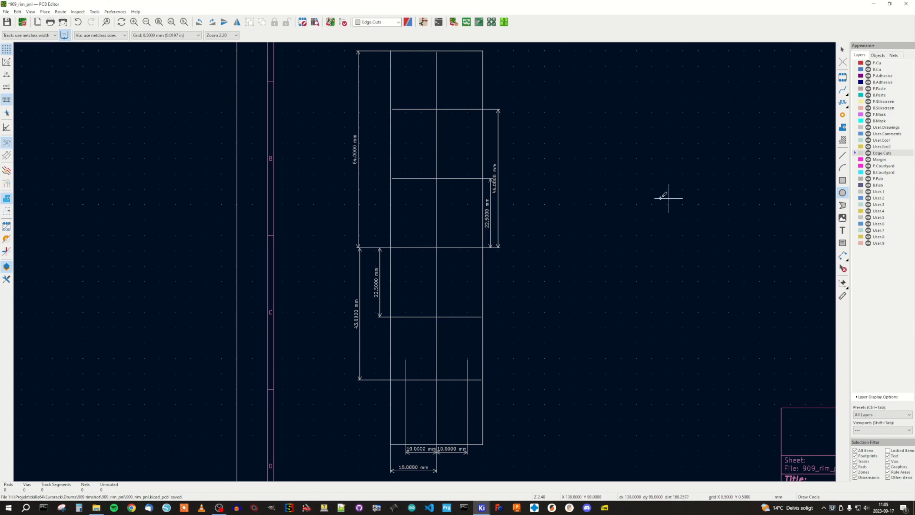
left_click(576, 180)
left_click(581, 188)
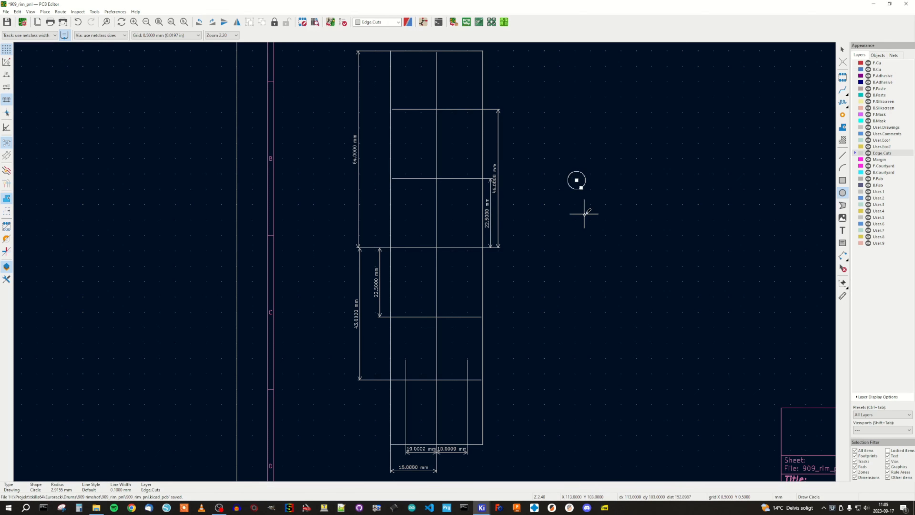
key("m")
scroll(411, 239, "up", 5)
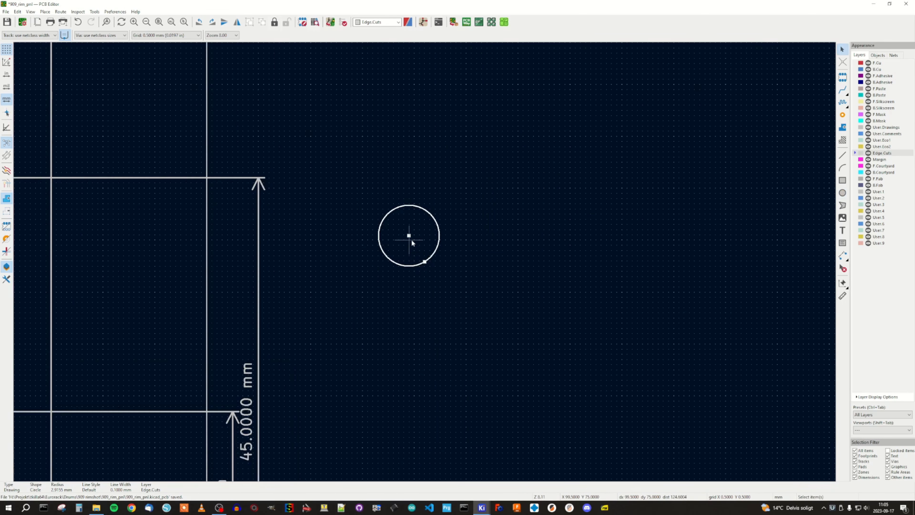
left_click(50, 179)
scroll(51, 180, "down", 3)
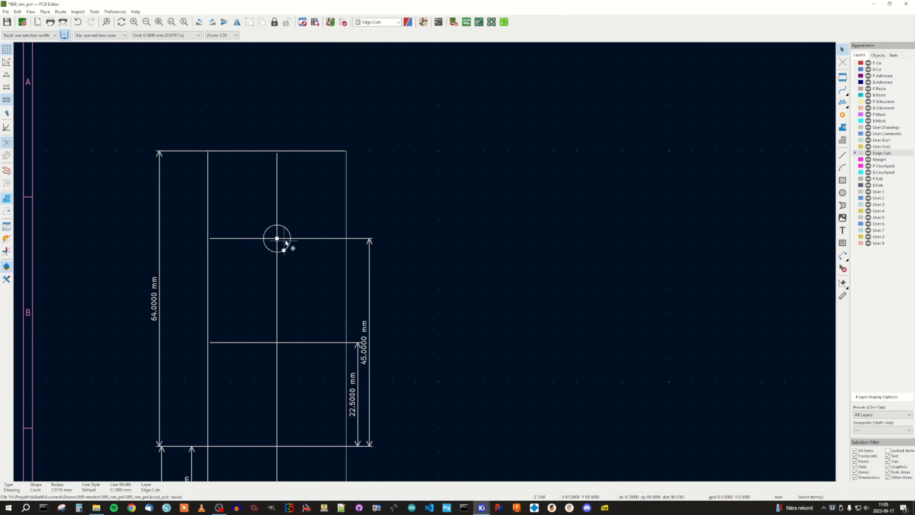
Check the hole in the 3D viewer, and delete its circle from the panel layout.
key("alt+3")
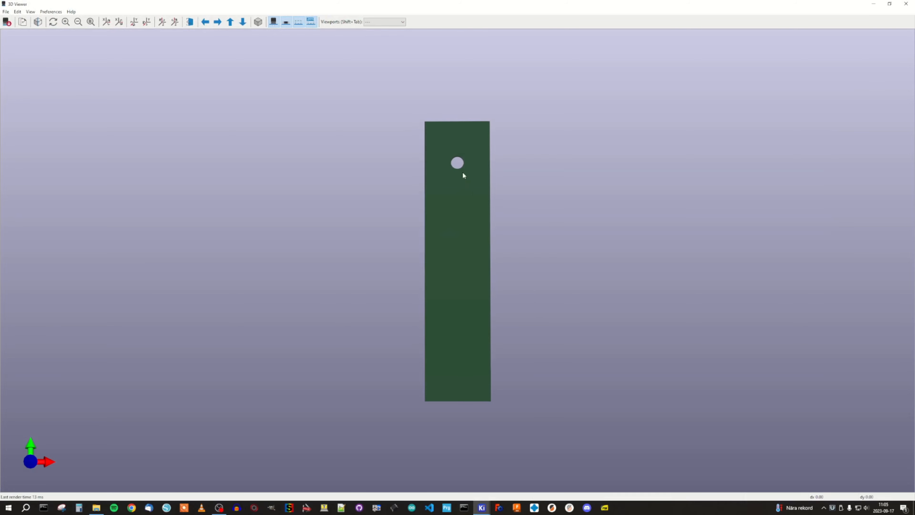
left_click_drag(463, 172, 491, 189)
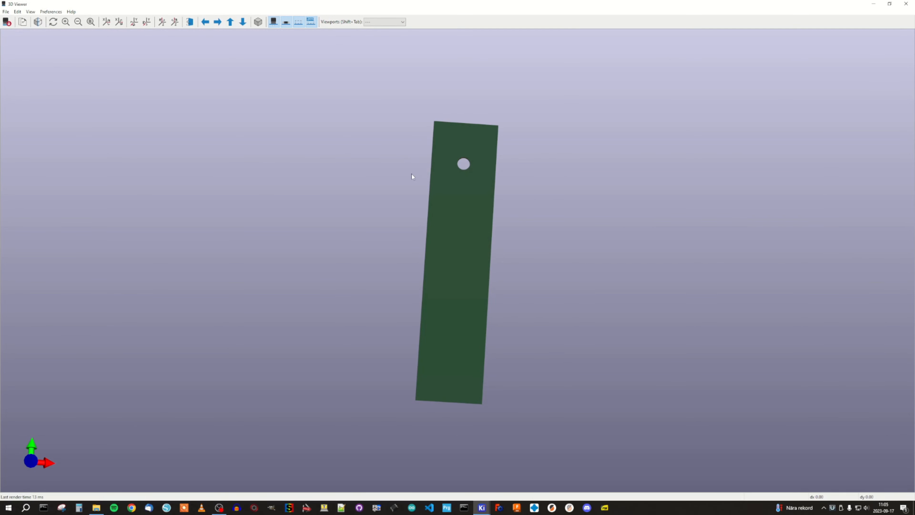
left_click(907, 4)
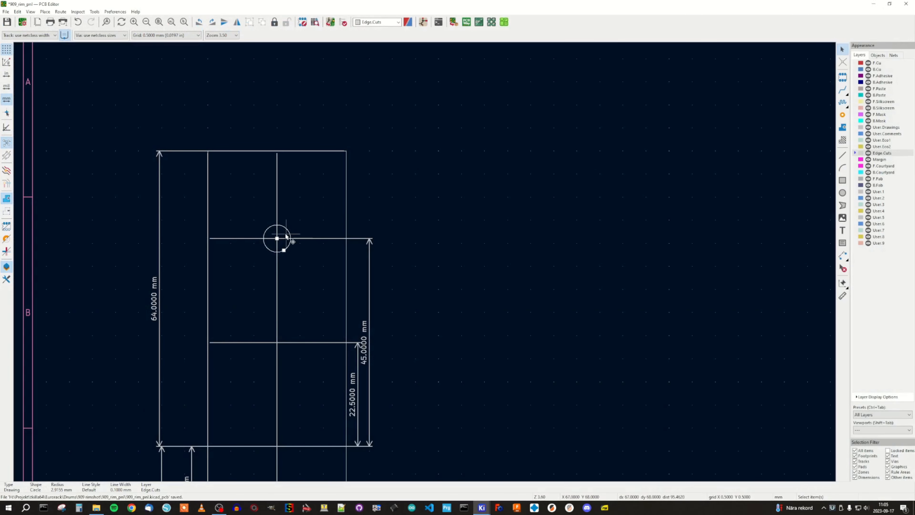
key("Delete")
scroll(431, 264, "down", 3)
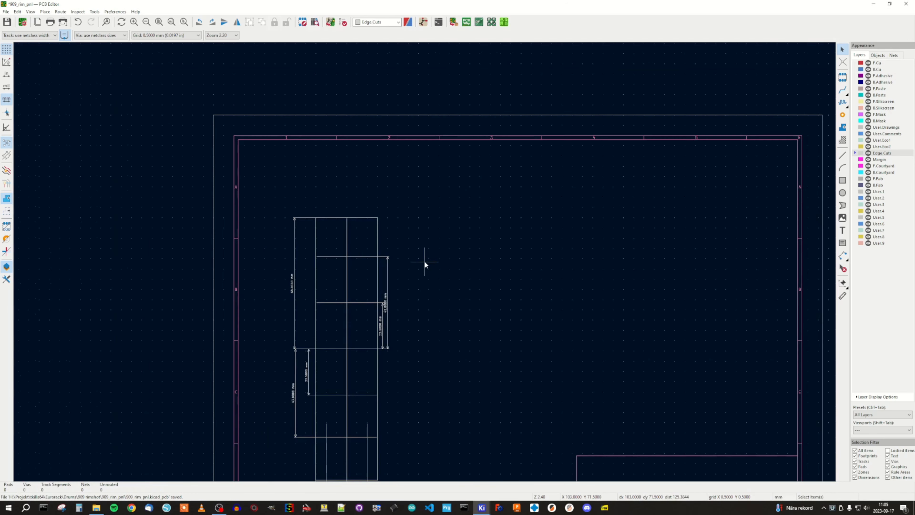
Close the board layout and open the Footprint Editor from the project window.
scroll(426, 274, "down", 3)
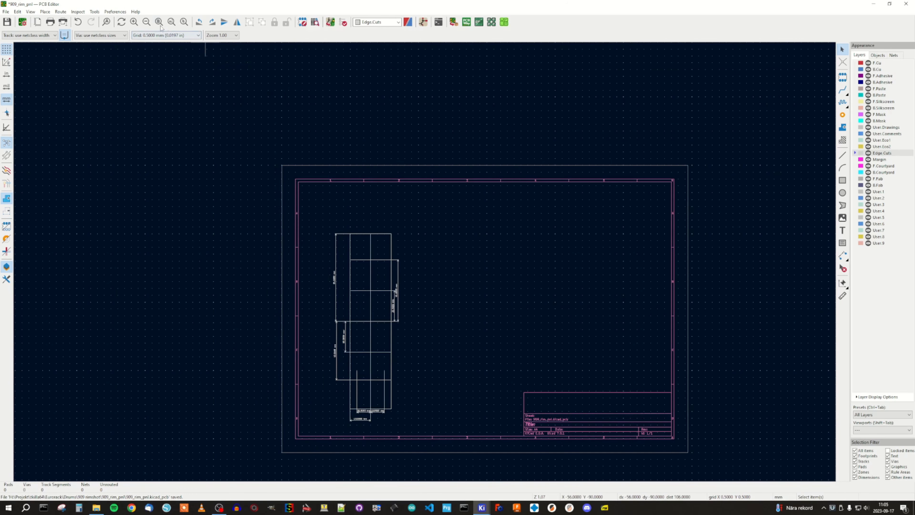
scroll(441, 322, "up", 3)
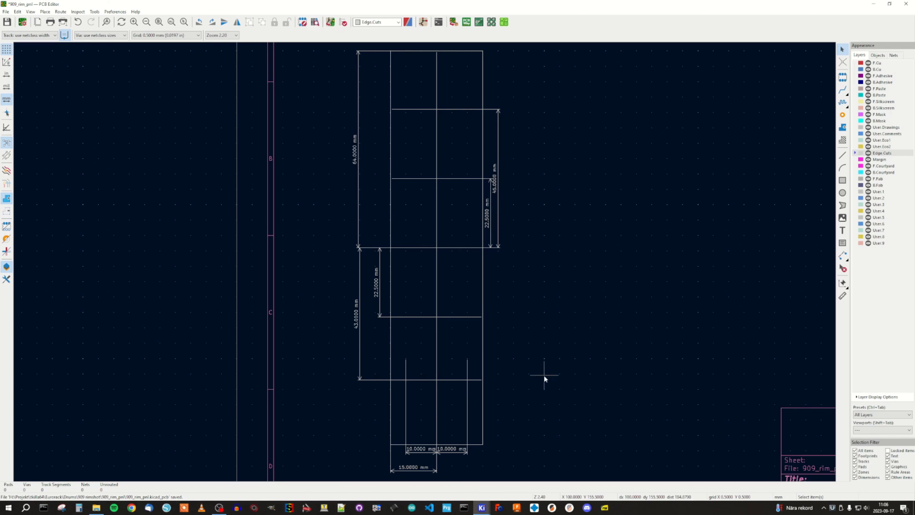
mouse_move(481, 508)
left_click(906, 3)
key("Return")
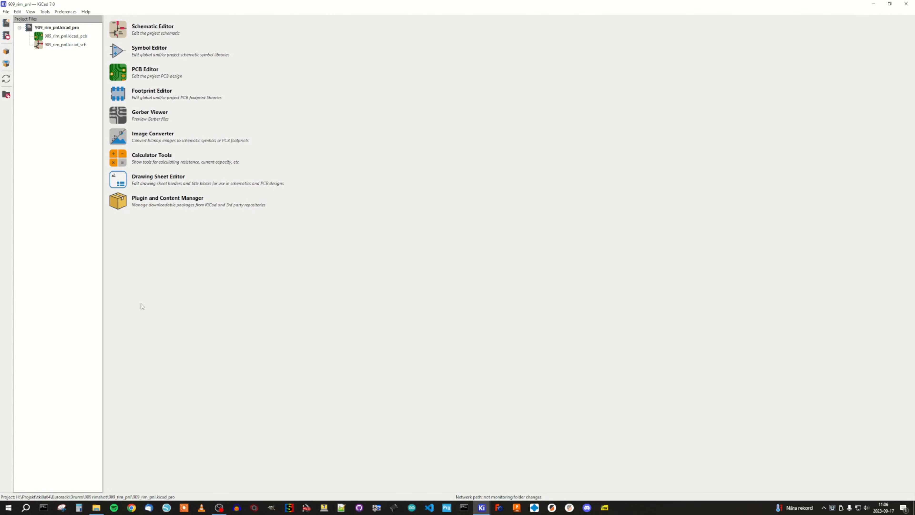
left_click(115, 91)
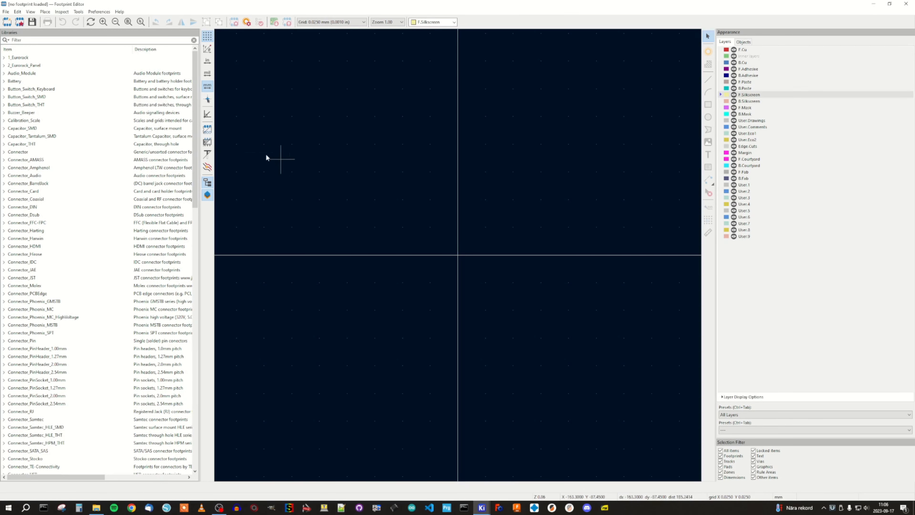
Create a new footprint library named my_eurorack_panel_stuff in the global library table.
left_click(6, 12)
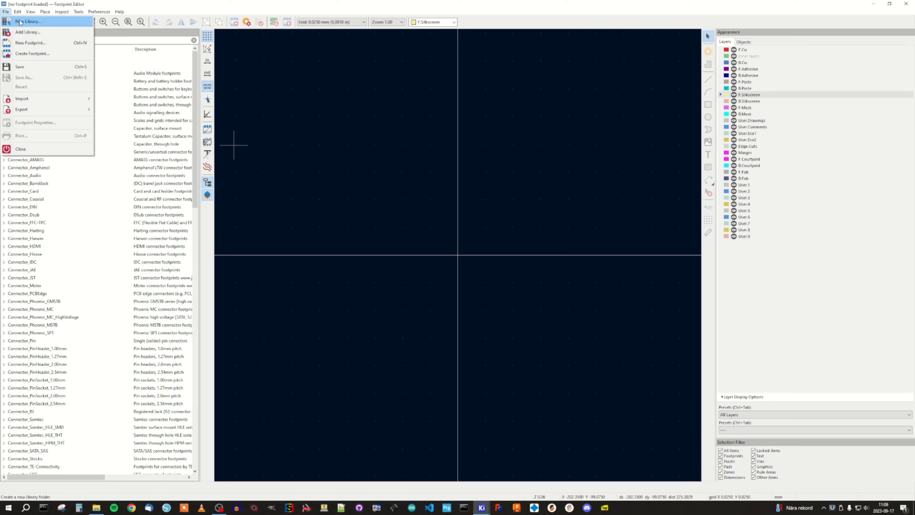
left_click(20, 23)
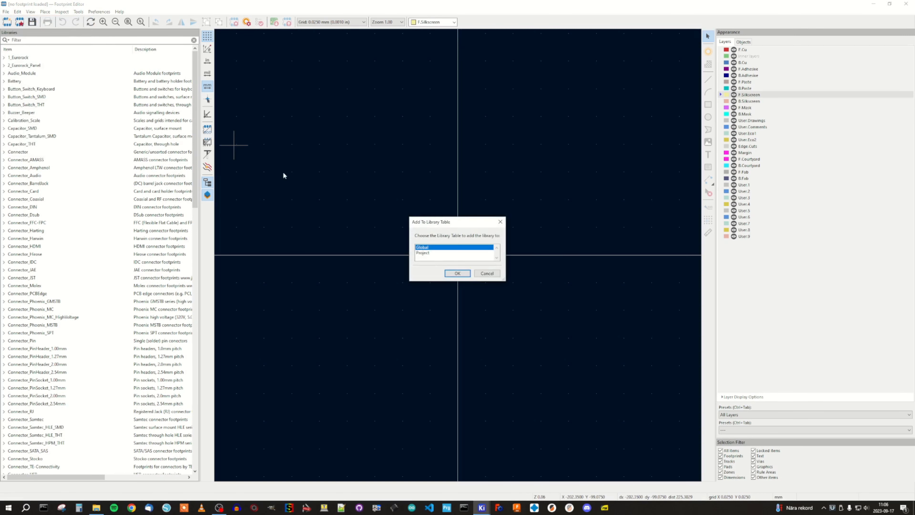
left_click(462, 274)
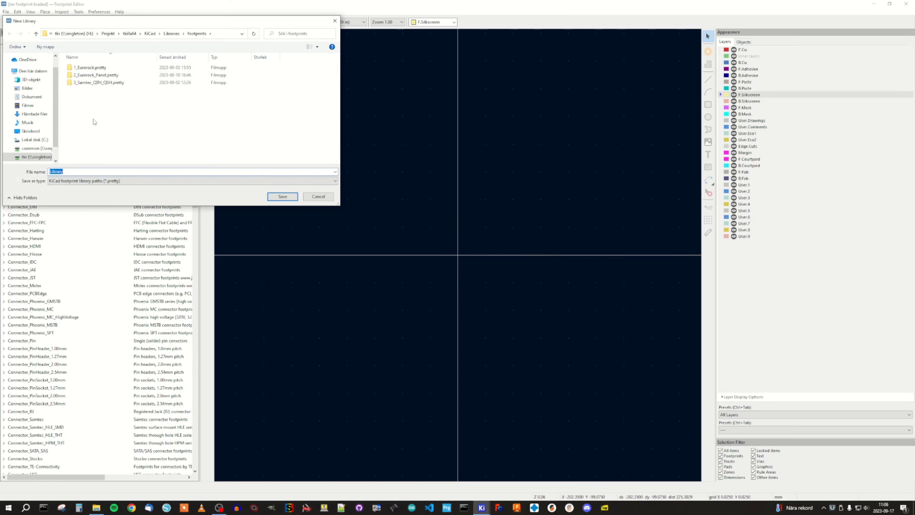
key("BackSpace")
type("my_eurorack_panel_stuff")
left_click(285, 197)
key("Return")
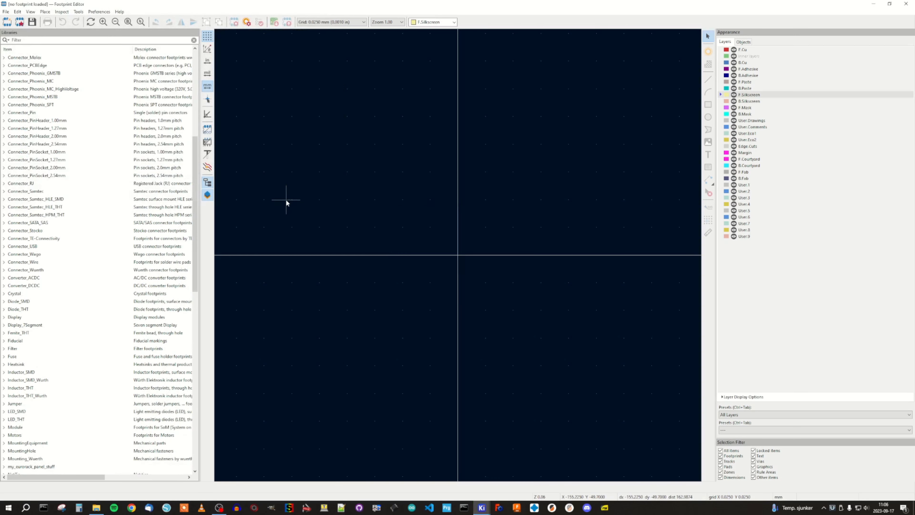
Create a new through-hole footprint named Alpha_pot_9mm in the my_eurorack_panel_stuff library.
scroll(65, 163, "down", 9)
scroll(65, 163, "down", 1)
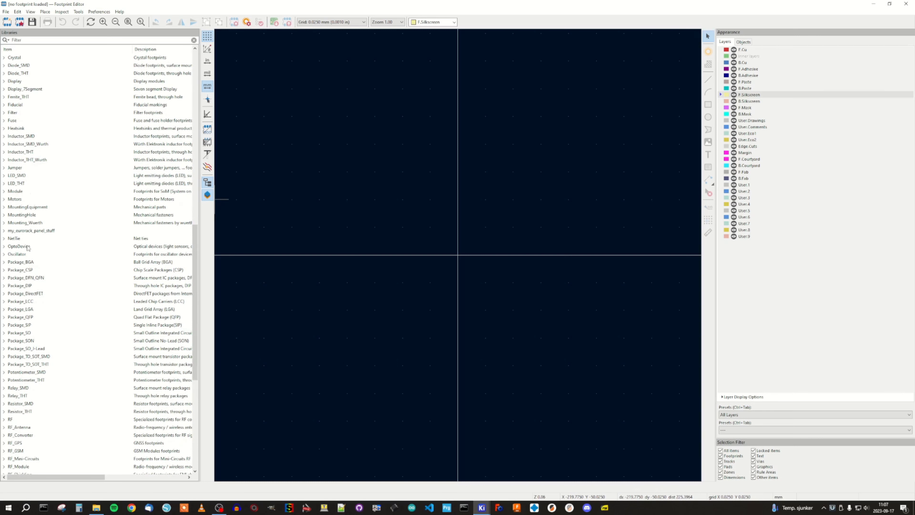
left_click(31, 233)
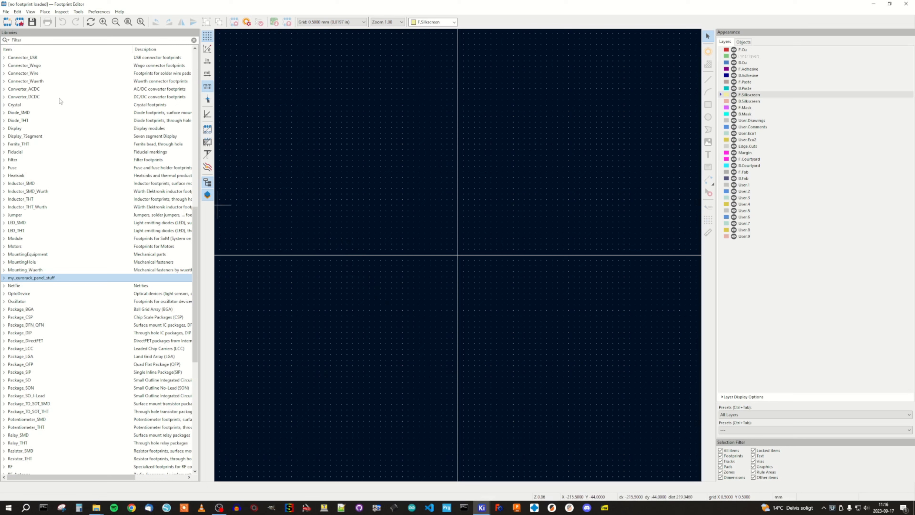
left_click(6, 12)
left_click(27, 42)
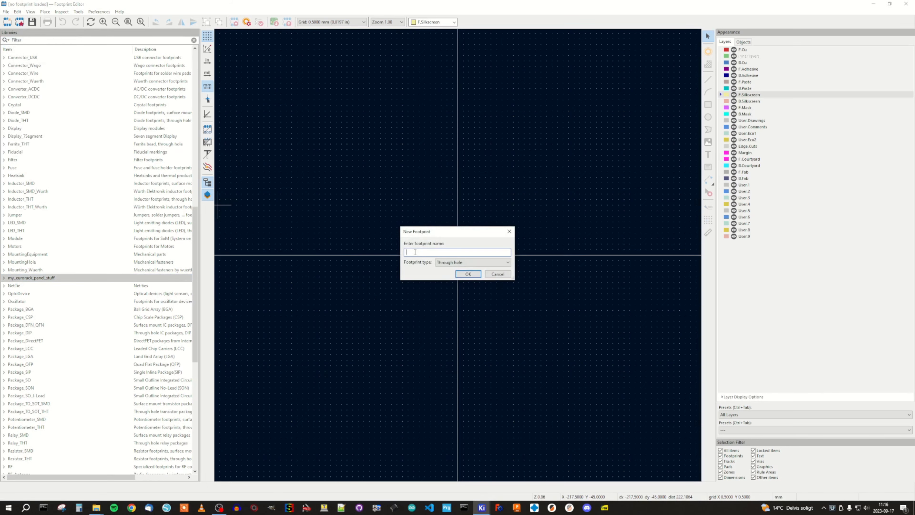
type("Alpha_pot_9mm")
left_click(469, 275)
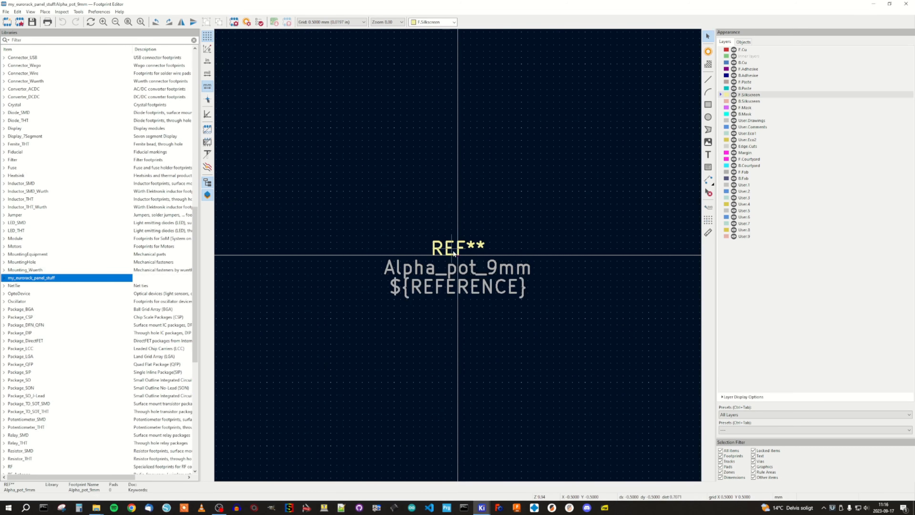
Move the REF** text about 10 mm above the origin, and the Alpha_pot_9mm and ${REFERENCE} texts well below it.
left_click_drag(453, 251, 452, 129)
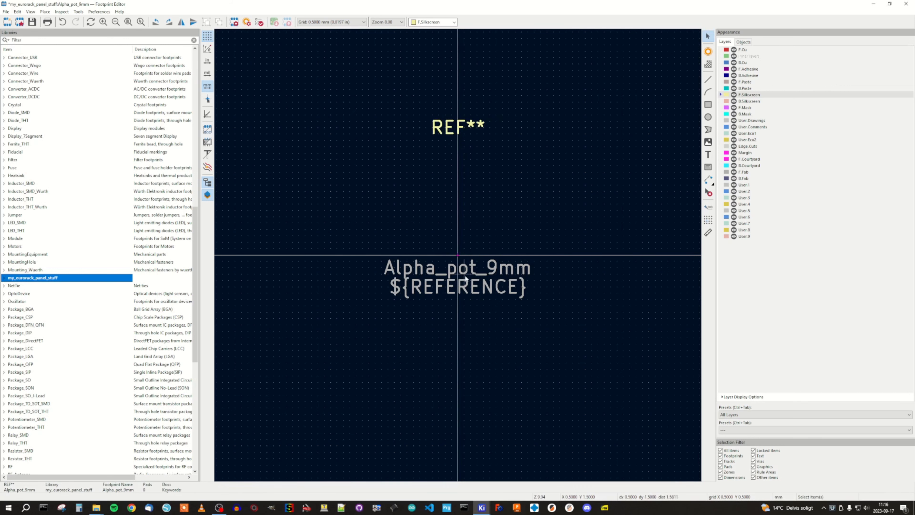
left_click(464, 295)
left_click_drag(463, 295, 464, 403)
left_click_drag(462, 269, 461, 377)
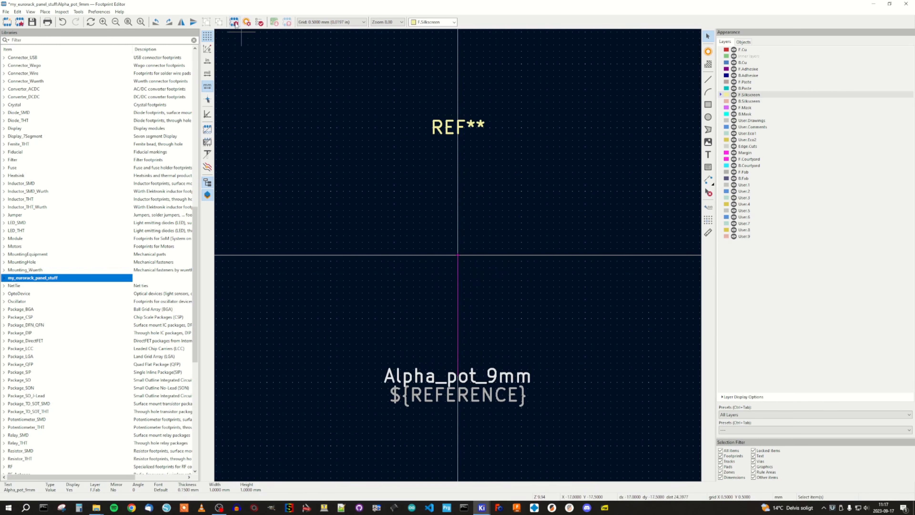
Set the default pad to a circular NPTH, Mechanical type with a 7.2 mm pad diameter and a 7.2 mm hole.
left_click(247, 22)
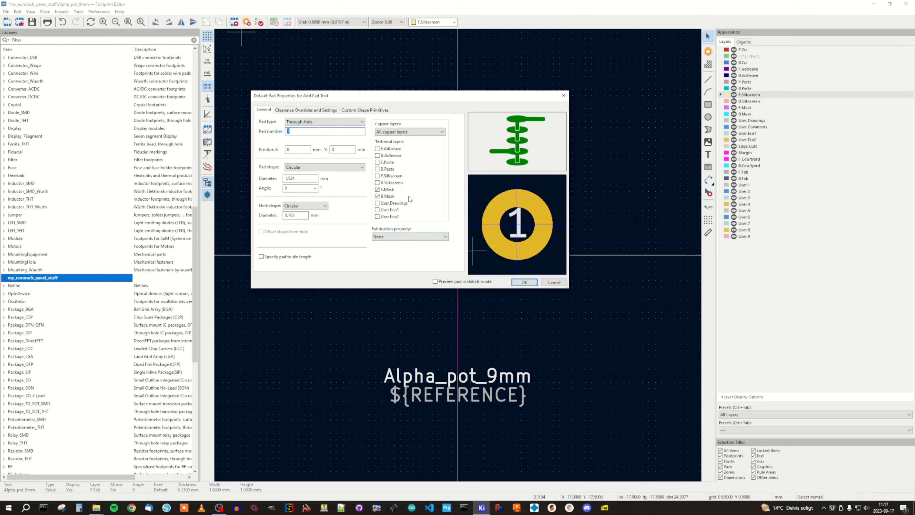
left_click(362, 122)
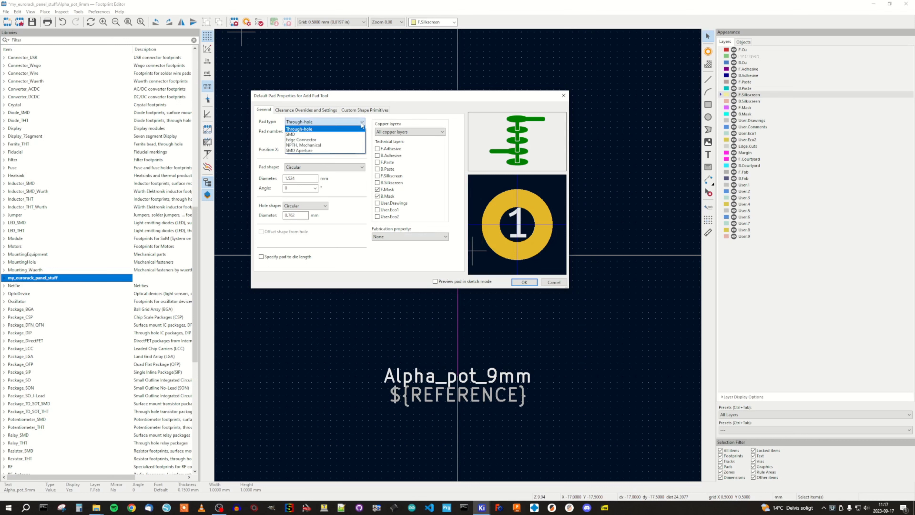
left_click(324, 146)
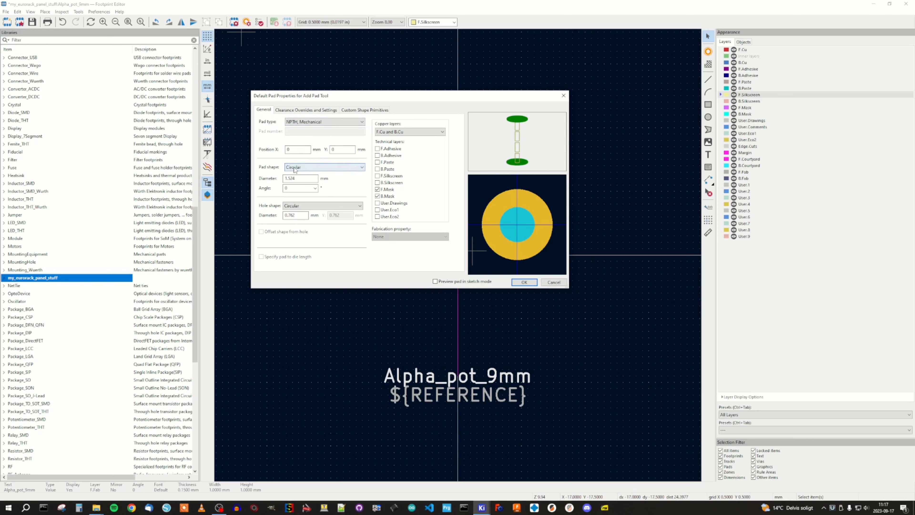
left_click_drag(298, 177, 262, 176)
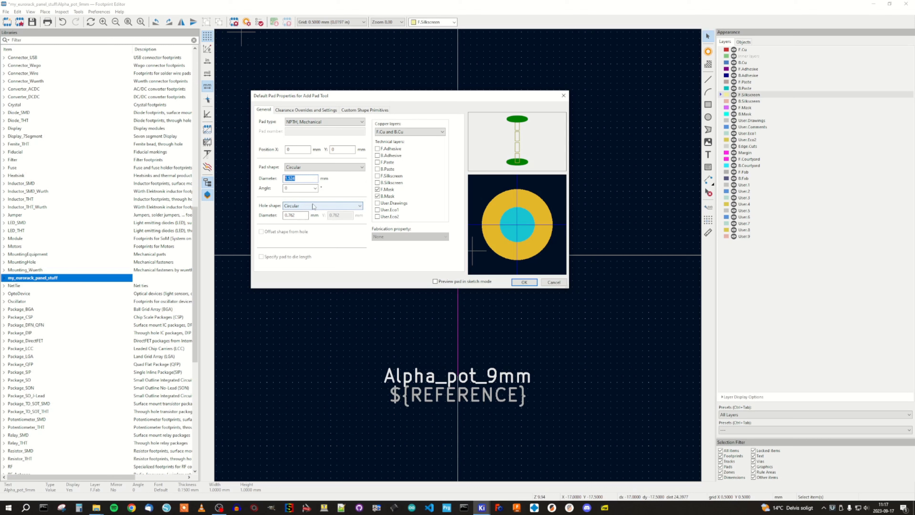
type("7.2")
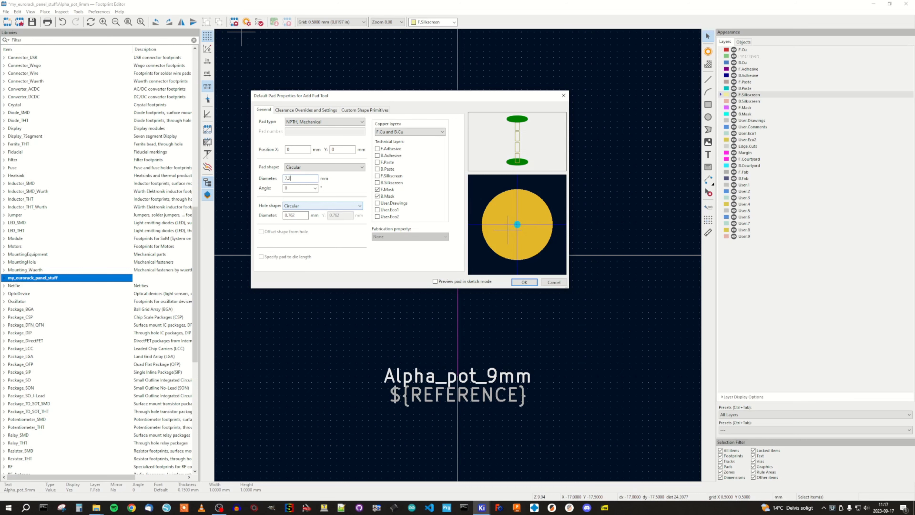
left_click_drag(298, 216, 277, 217)
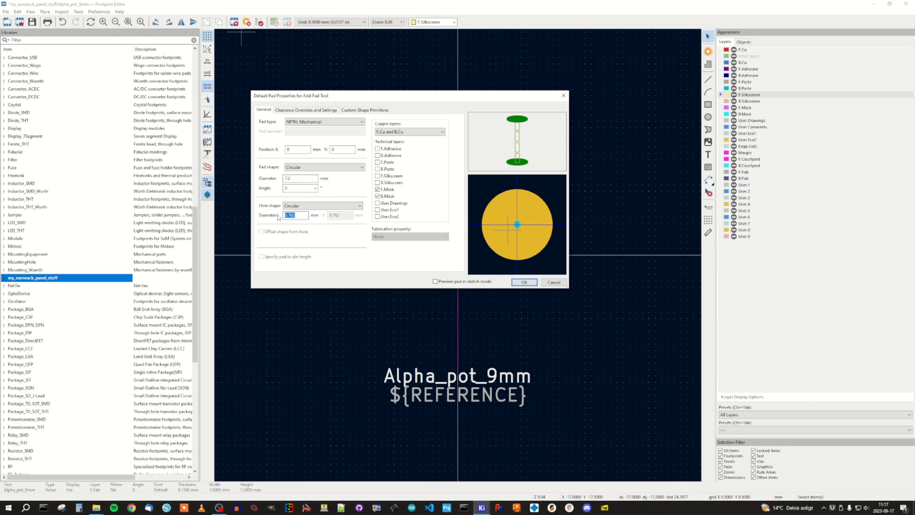
type("7.2")
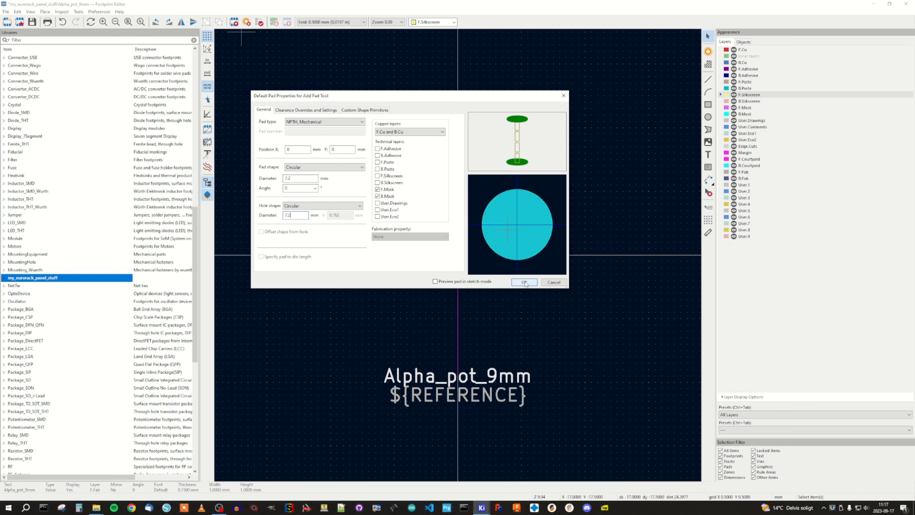
left_click(524, 282)
Recheck the default pad settings and place one mechanical hole pad at the footprint origin.
left_click(247, 22)
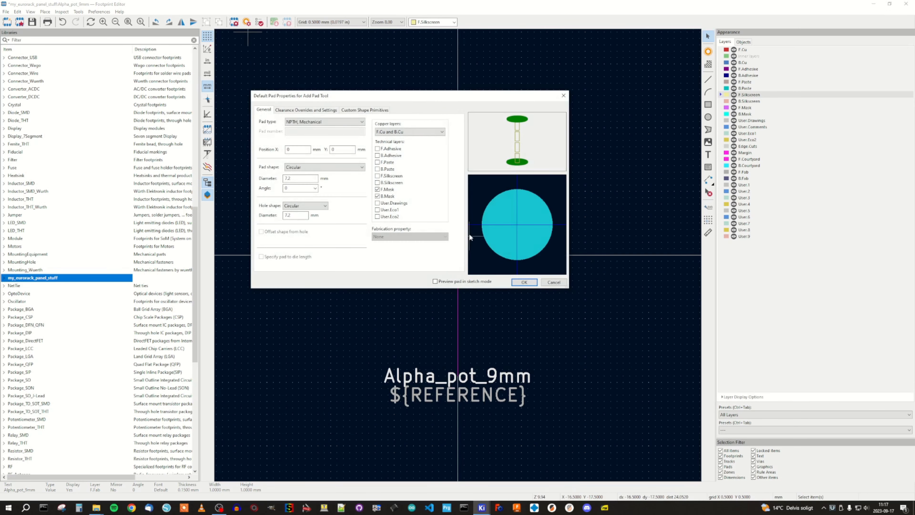
left_click(526, 282)
left_click(708, 51)
left_click(458, 255)
key("Escape")
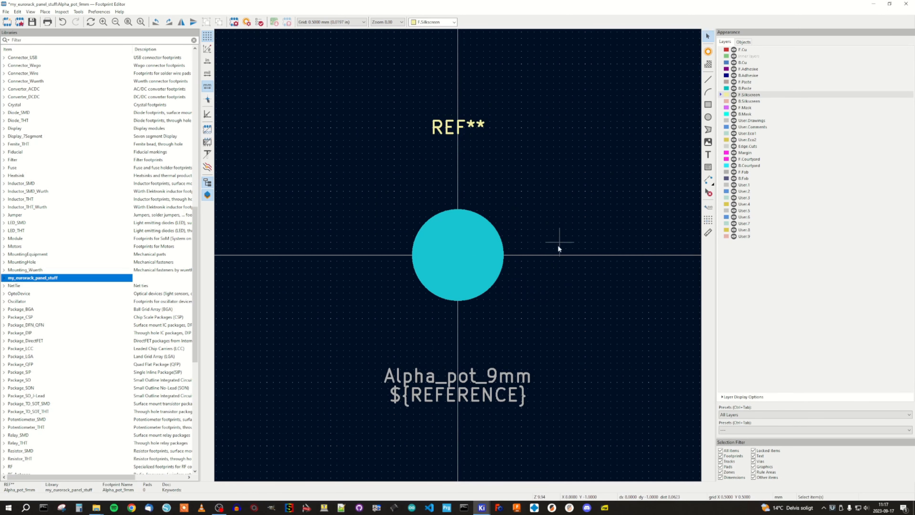
Move the REF** text to 5 mm above the origin and make it invisible.
left_click(469, 128)
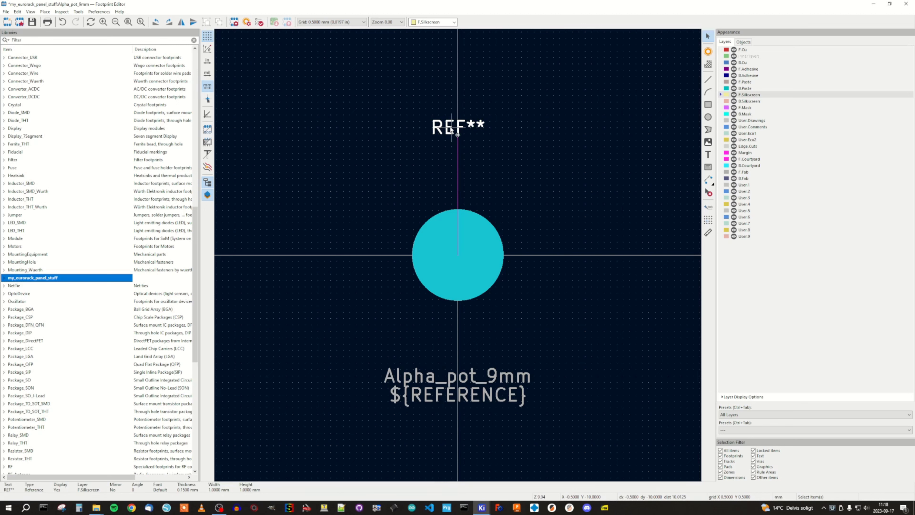
left_click_drag(451, 130, 458, 192)
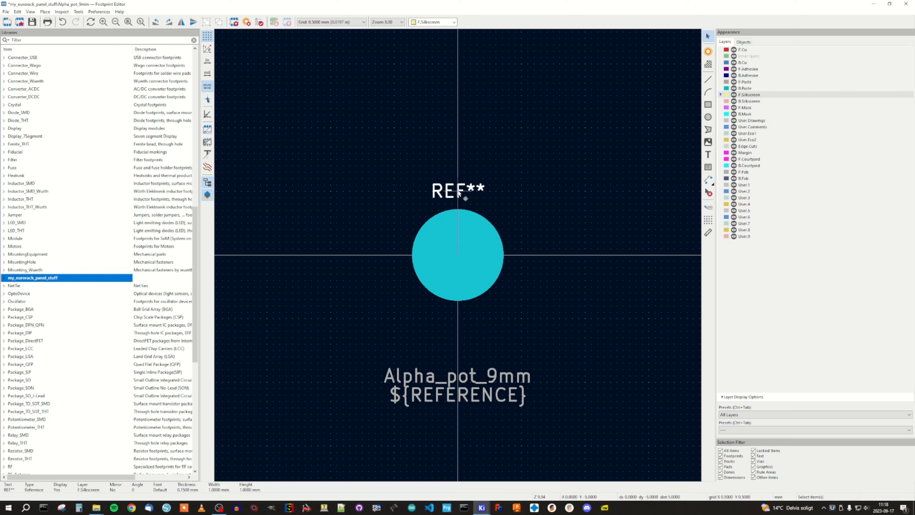
double_click(459, 192)
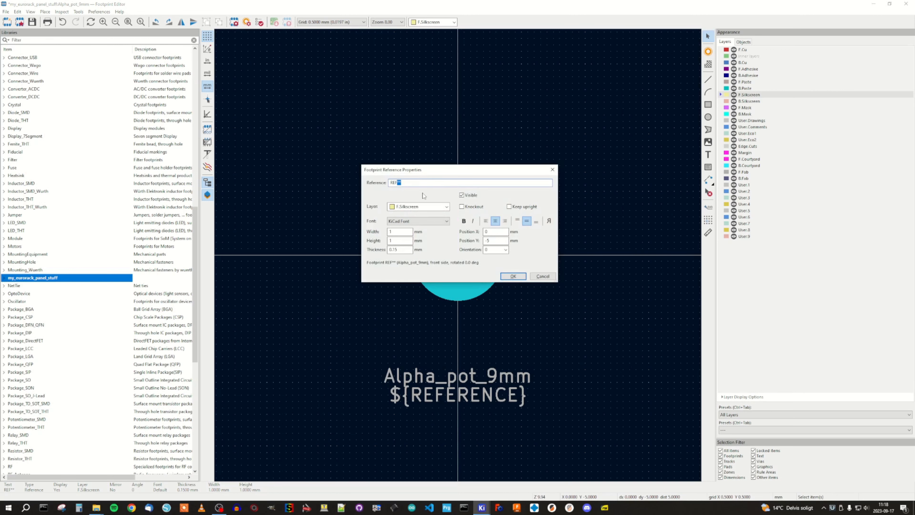
left_click(462, 195)
left_click(512, 277)
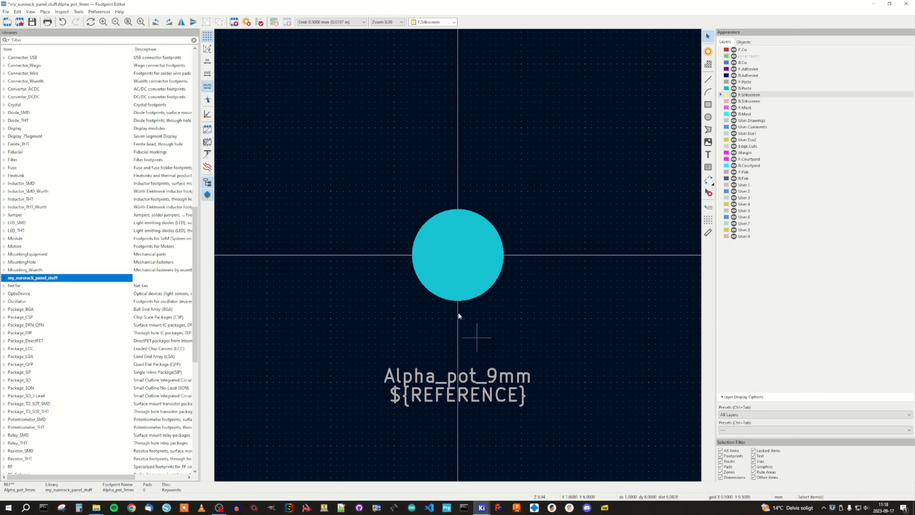
Run the footprint checker on Alpha_pot_9mm and save the footprint to its library.
left_click(5, 279)
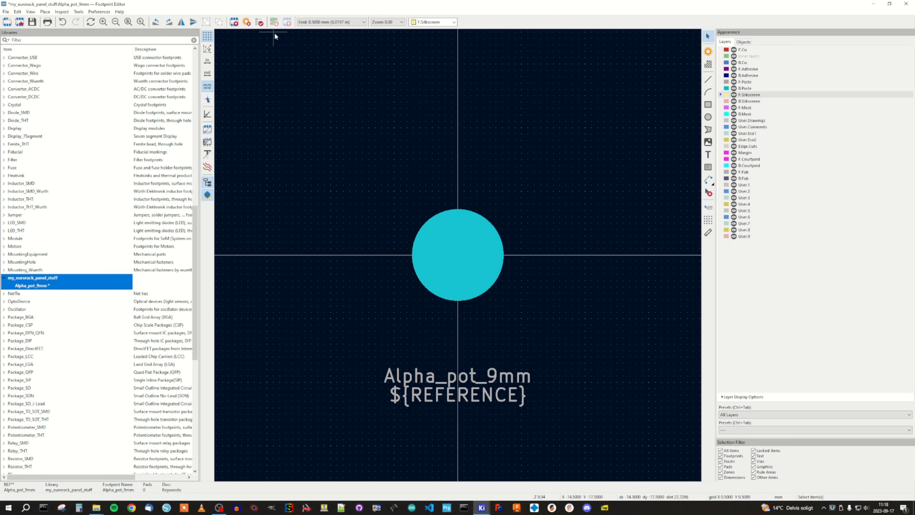
left_click(260, 22)
left_click(531, 301)
left_click(562, 301)
left_click(33, 23)
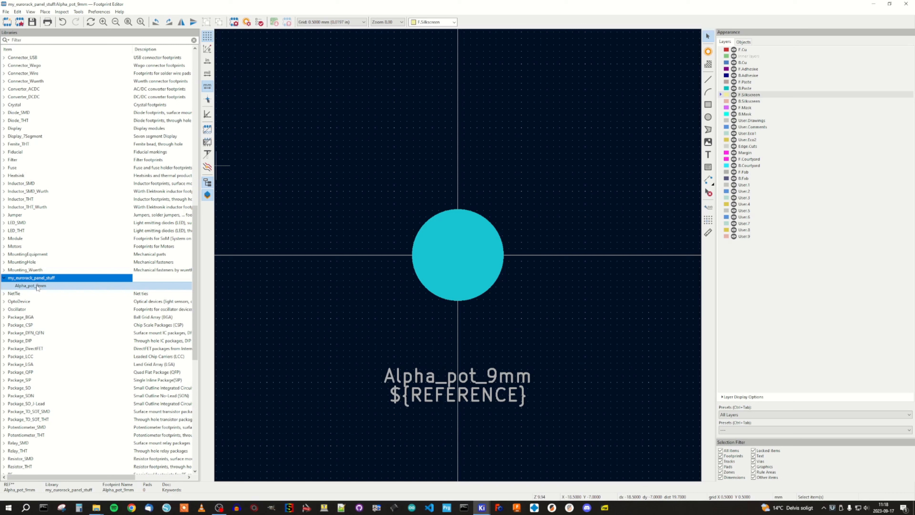
Create a new through-hole footprint named Thonkiconn in the my_eurorack_panel_stuff library.
left_click(381, 236)
left_click(41, 279)
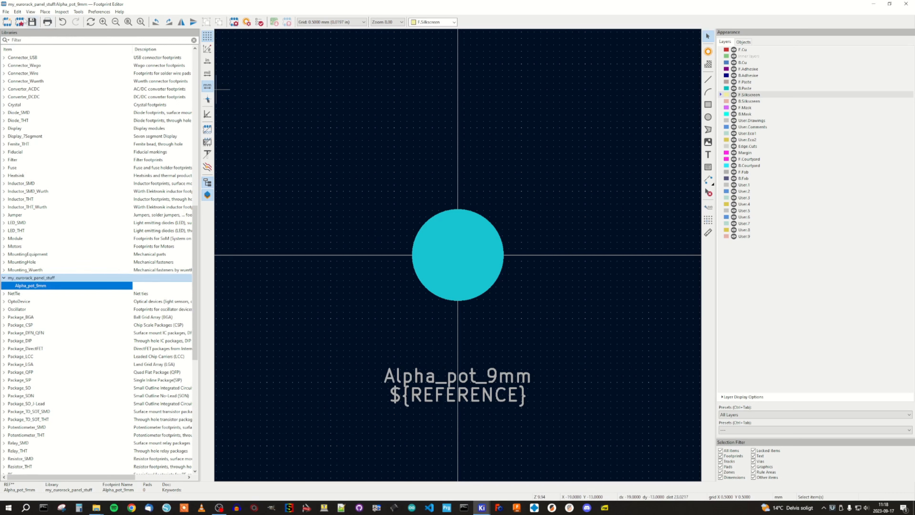
left_click(7, 22)
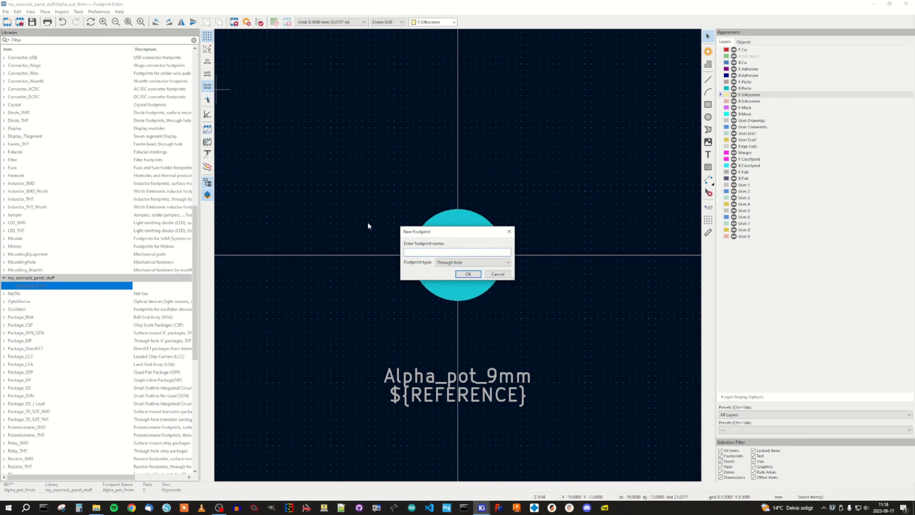
type("Thonkiconn")
left_click(492, 262)
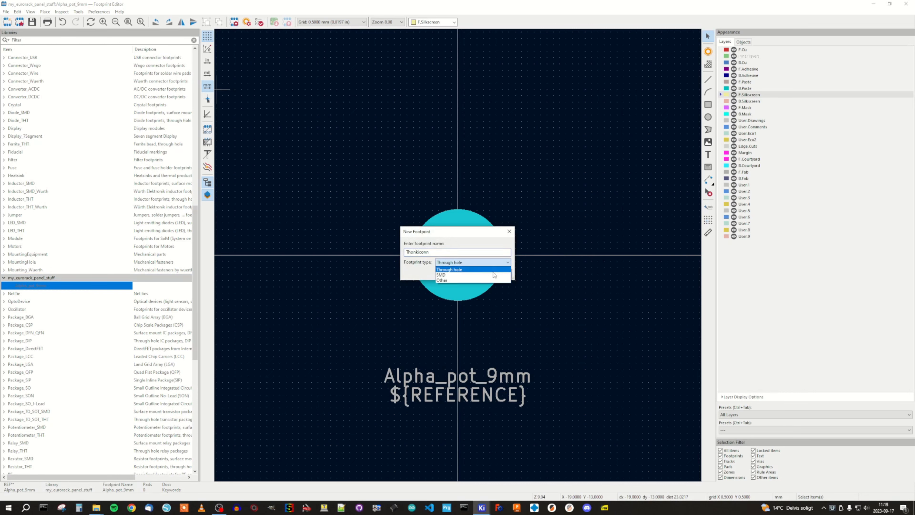
left_click(543, 223)
left_click(468, 275)
Move the REF** text 9 mm above the origin and hide it, and move the Thonkiconn and ${REFERENCE} texts well below the origin.
left_click_drag(463, 250, 456, 145)
double_click(456, 144)
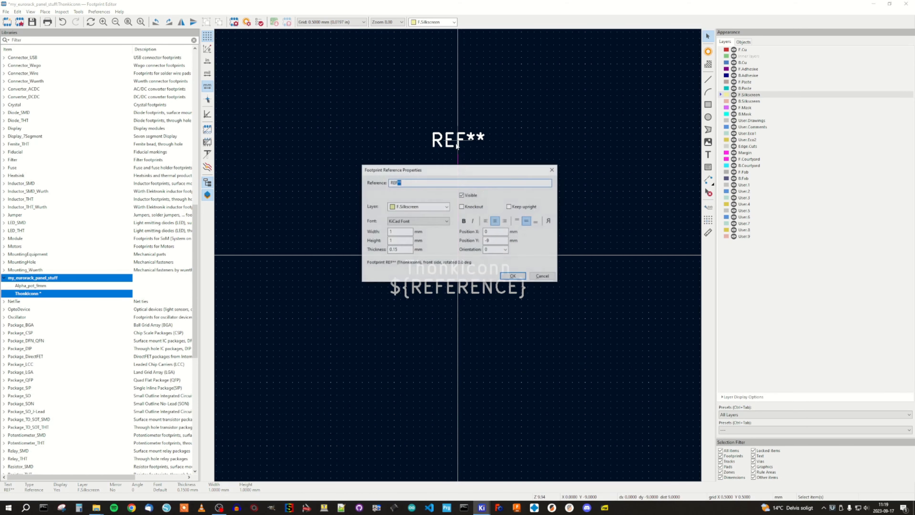
left_click(463, 195)
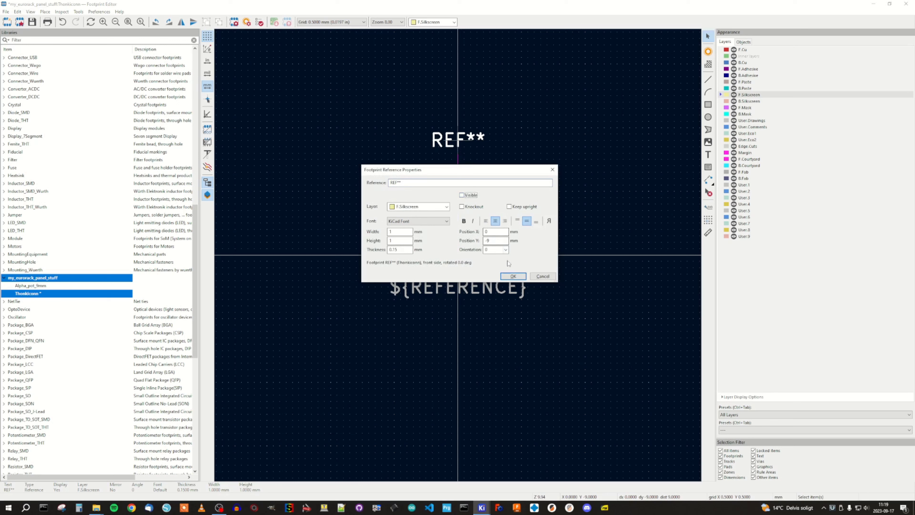
left_click(513, 276)
left_click_drag(457, 270, 458, 377)
left_click_drag(458, 287, 459, 394)
Place a 6.2 mm circular NPTH mechanical hole at the origin of the Thonkiconn footprint and save the footprint.
left_click(247, 23)
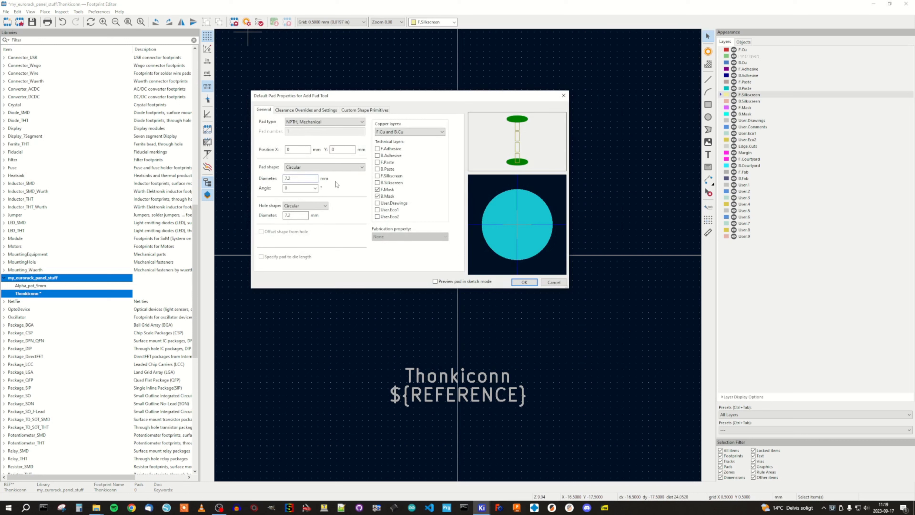
type("6")
left_click(524, 282)
left_click(458, 255)
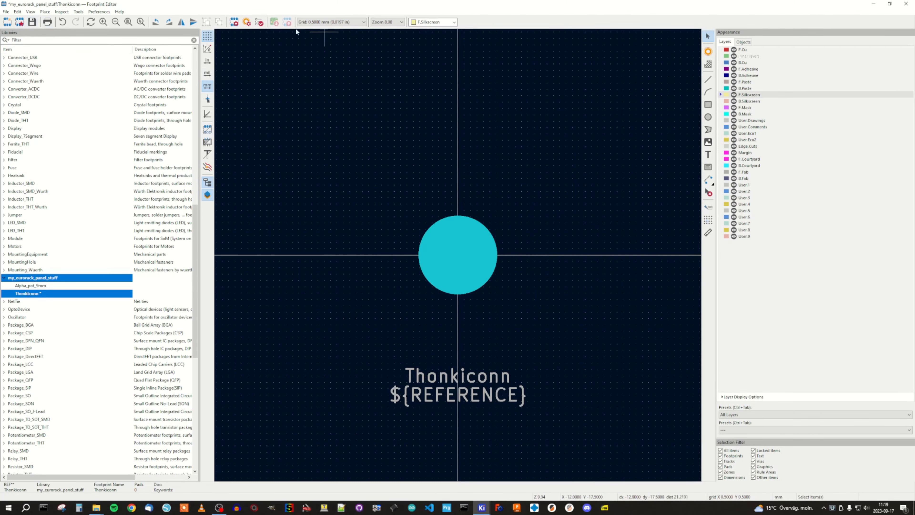
left_click(288, 22)
left_click(33, 22)
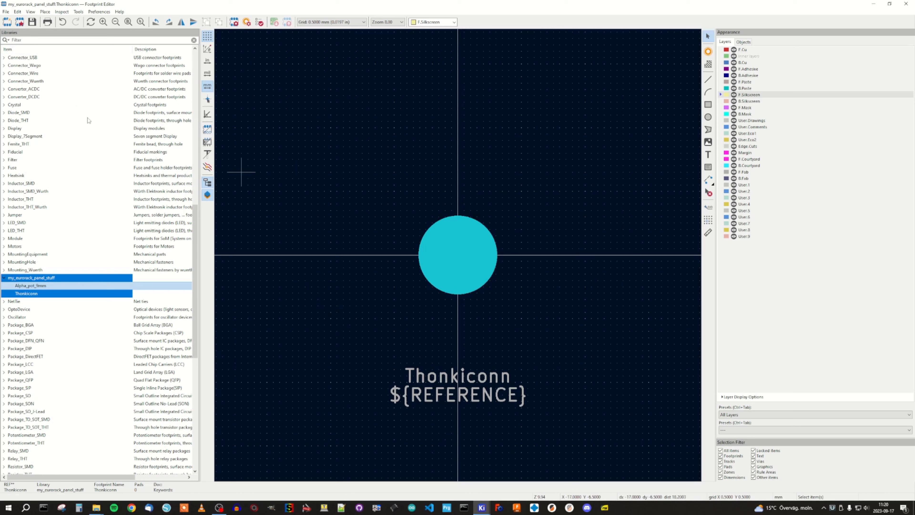
Create a new through-hole footprint named Cherry_key_1u in the my_eurorack_panel_stuff library.
left_click(7, 22)
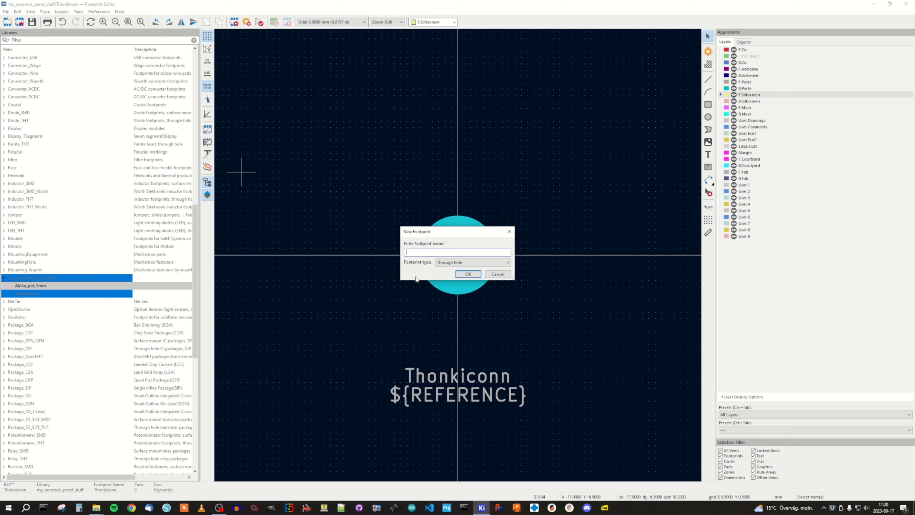
type("Cherry_key_1u")
left_click(468, 274)
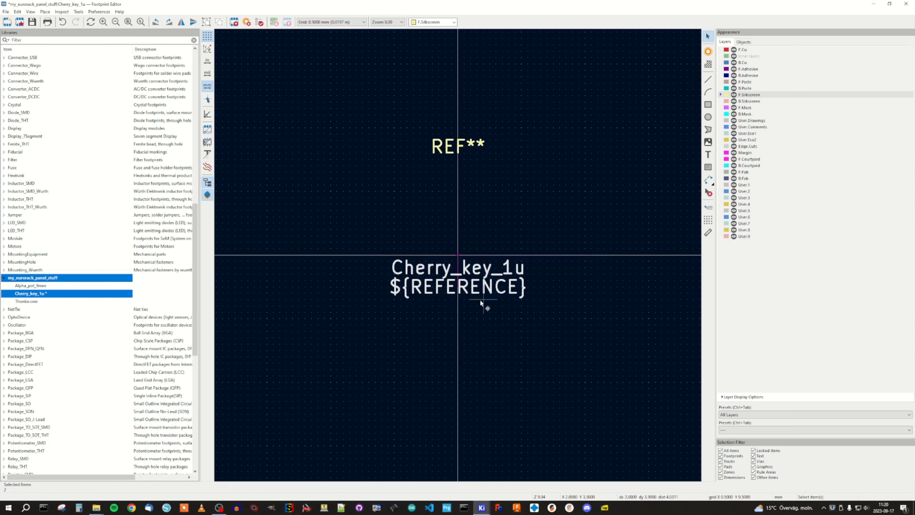
Move the Cherry_key_1u and ${REFERENCE} texts well below the origin, and move REF** to 12 mm above it and make it invisible.
left_click_drag(481, 300, 481, 422)
left_click_drag(462, 151, 463, 108)
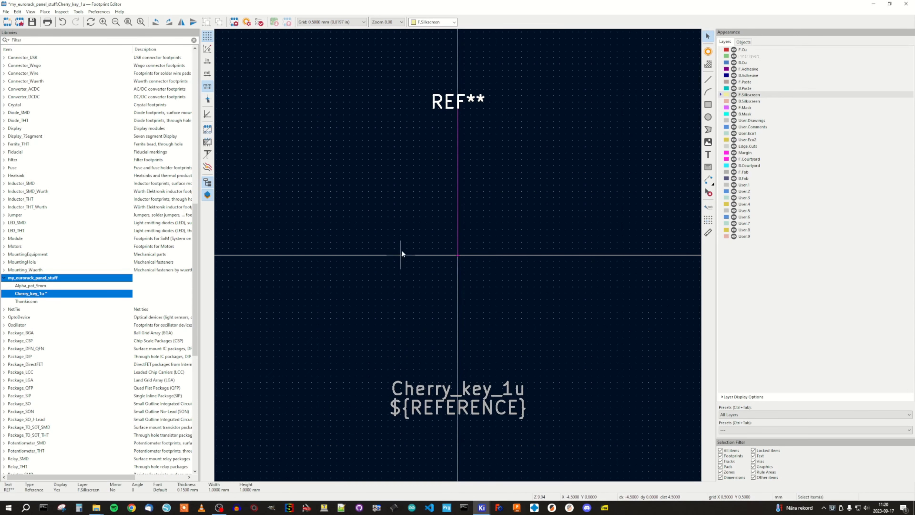
double_click(453, 115)
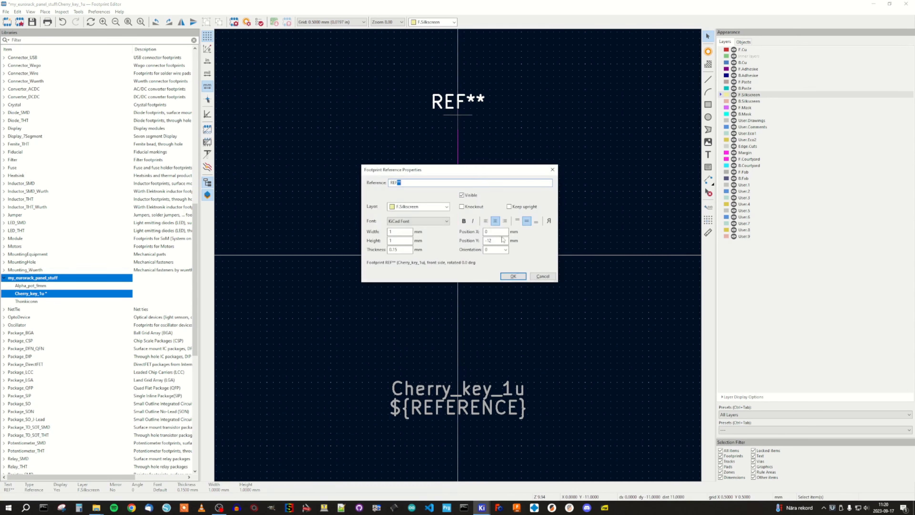
left_click(462, 195)
left_click(513, 276)
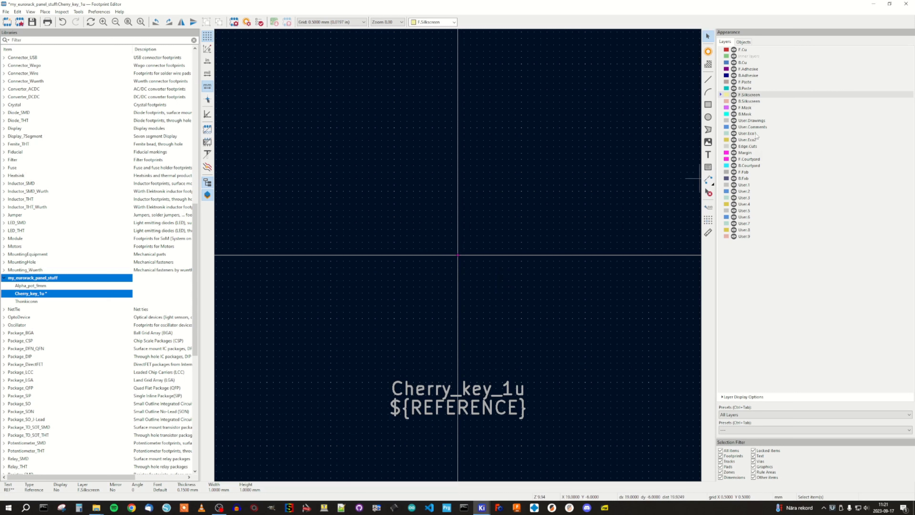
Draw a 19 by 19 mm rectangle on the Edge.Cuts layer with one corner at the origin.
left_click(735, 147)
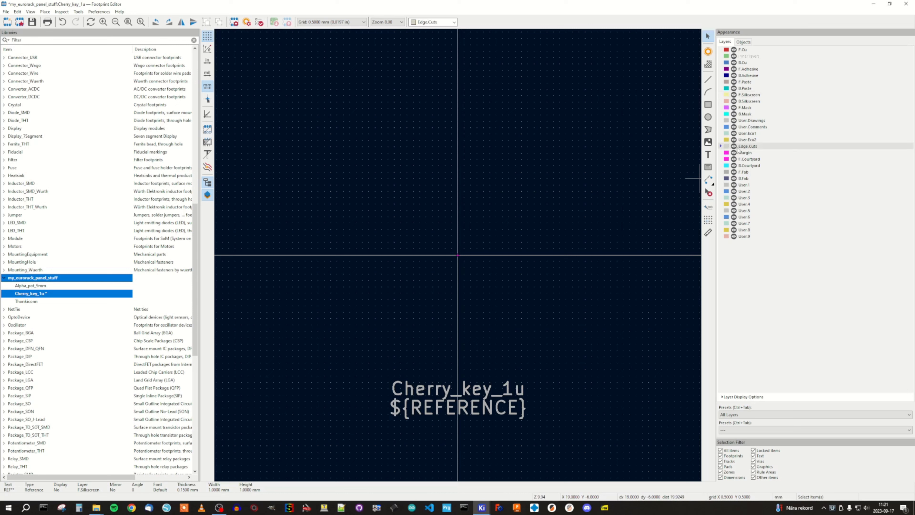
left_click(708, 105)
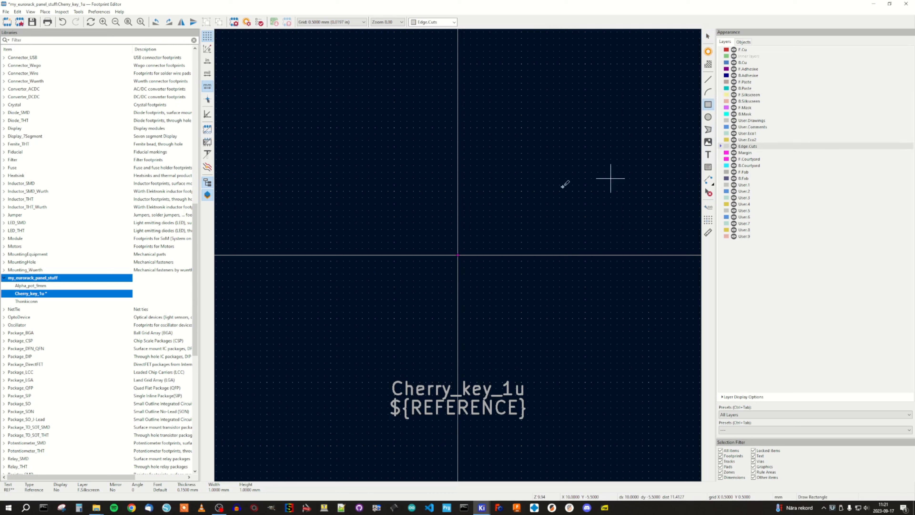
left_click(458, 255)
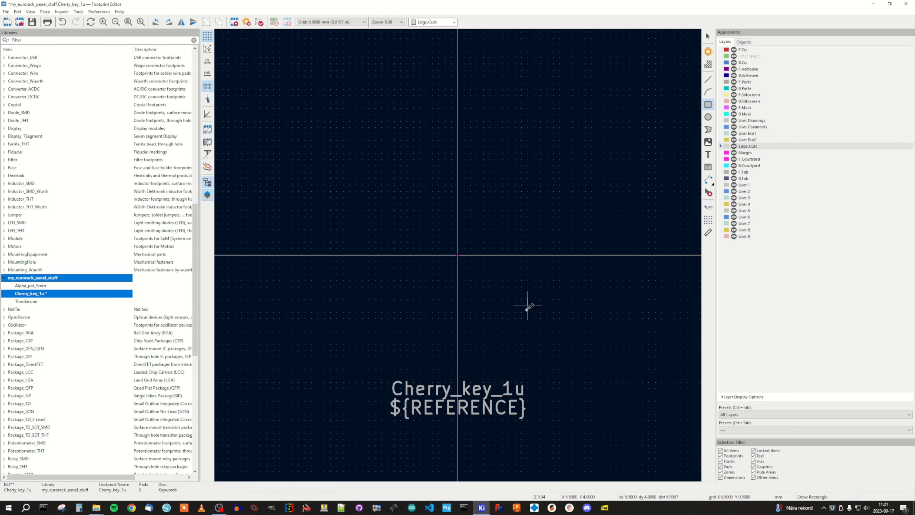
scroll(574, 139, "down", 2)
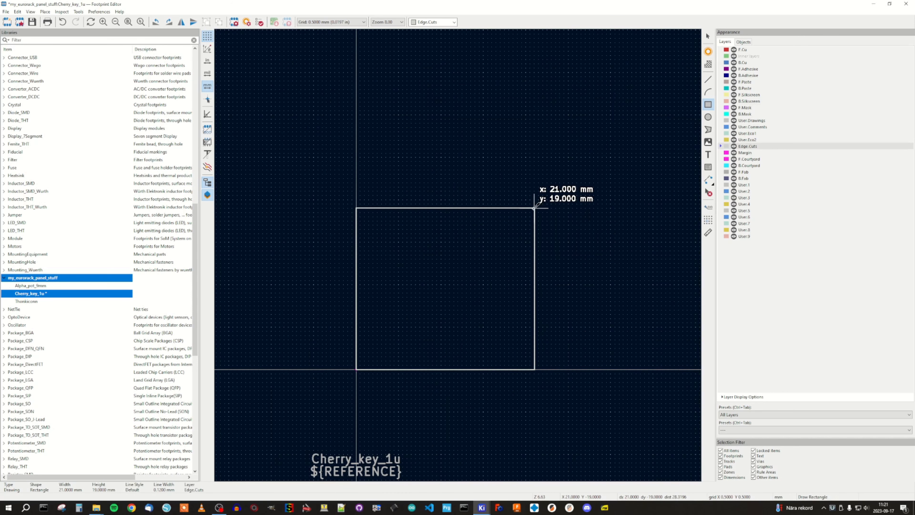
left_click(517, 208)
key("Escape")
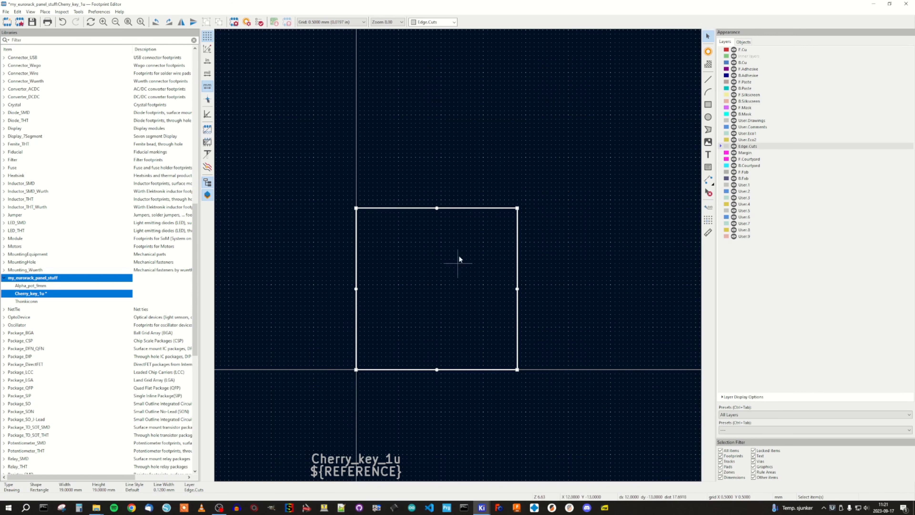
Move the 19 mm square so that its centre lies on the footprint origin.
key("m")
scroll(383, 249, "down", 2)
scroll(444, 301, "up", 1)
scroll(458, 256, "up", 2)
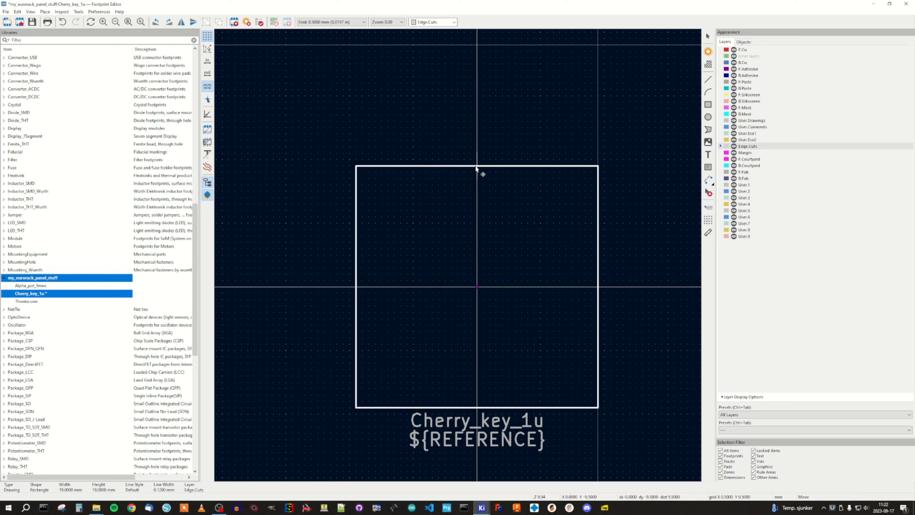
left_click(476, 168)
left_click(262, 293)
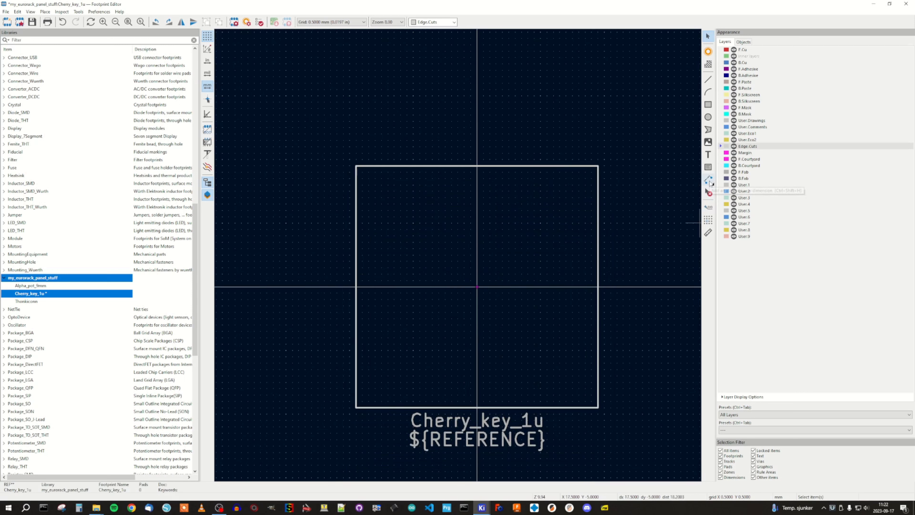
Measure the vertical distance from the origin to the square's lower edge.
left_click(708, 232)
left_click(477, 287)
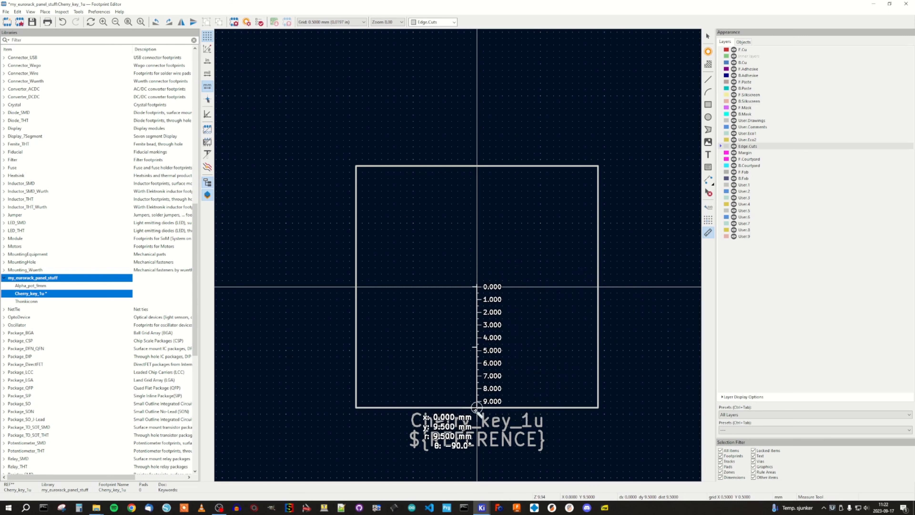
left_click(516, 363)
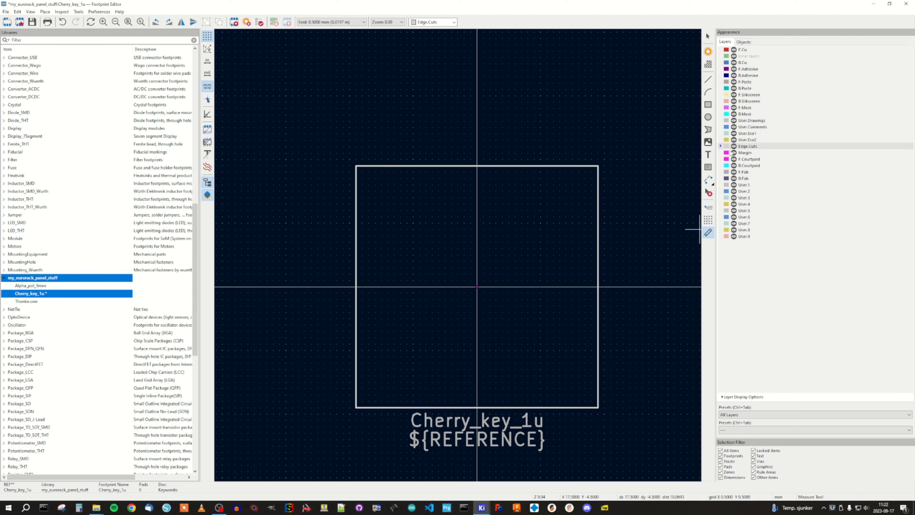
Draw a centre cross of two perpendicular 2 mm lines through the origin on the User.Comments layer.
left_click(722, 127)
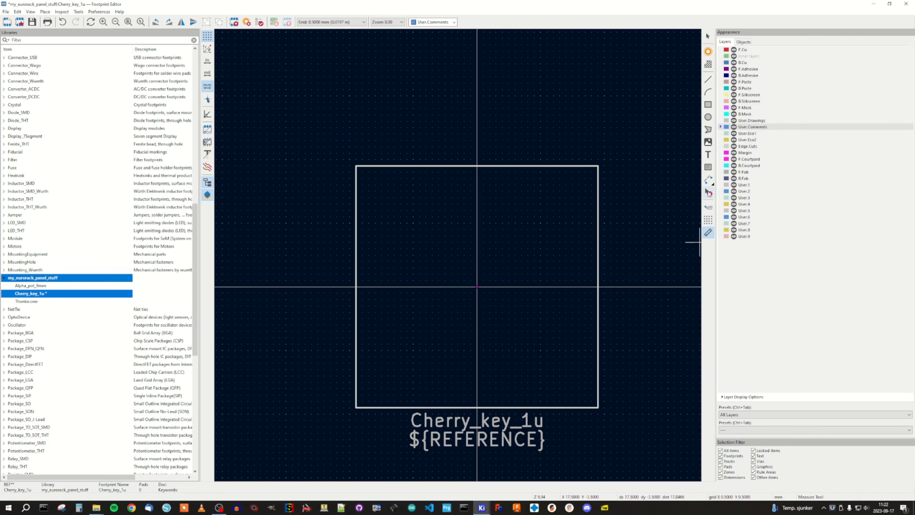
left_click(708, 80)
scroll(493, 288, "up", 6)
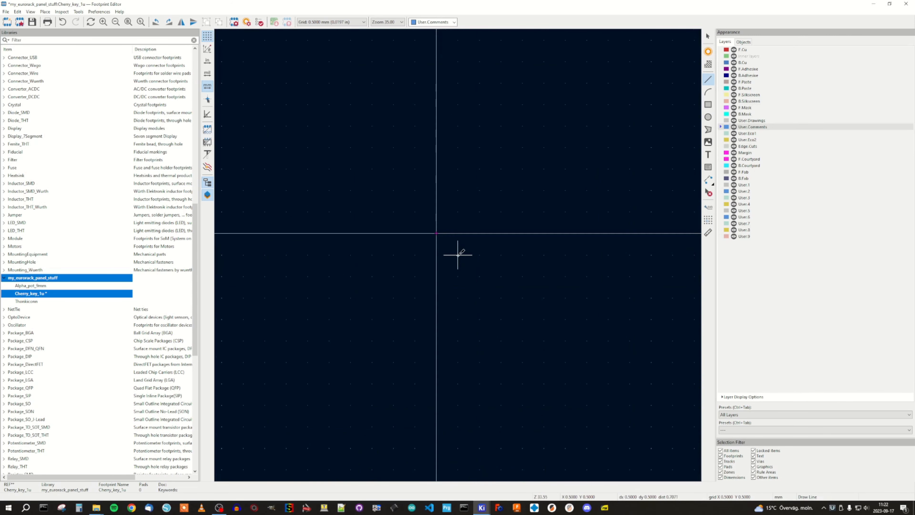
left_click(393, 233)
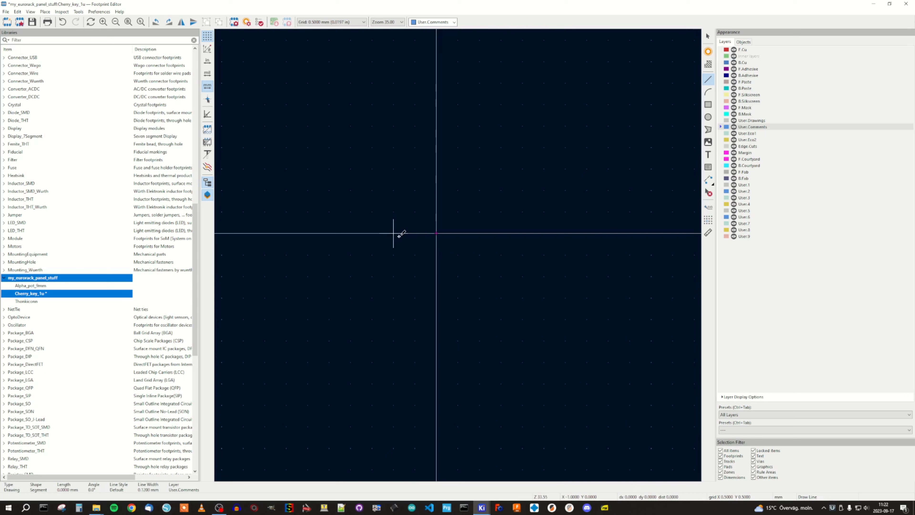
left_click(480, 234)
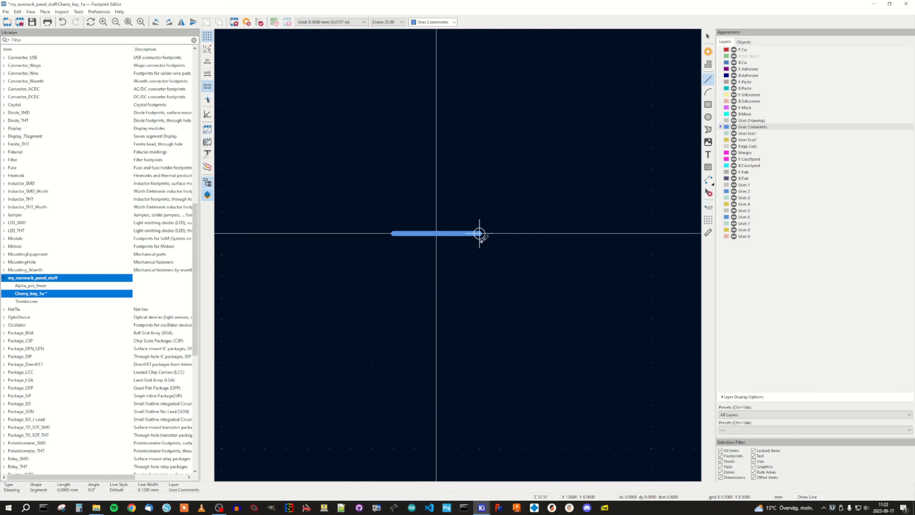
left_click(480, 234)
left_click(437, 277)
double_click(436, 190)
key("Escape")
scroll(437, 233, "down", 4)
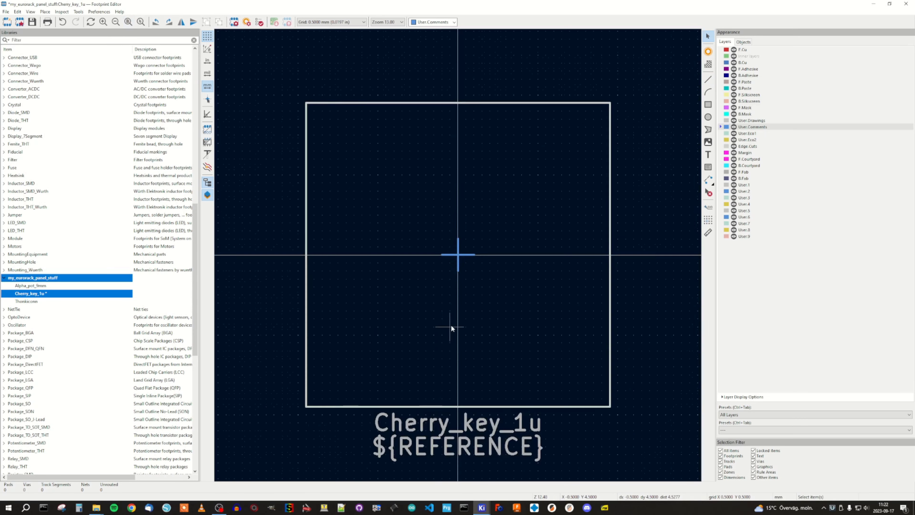
scroll(451, 325, "down", 2)
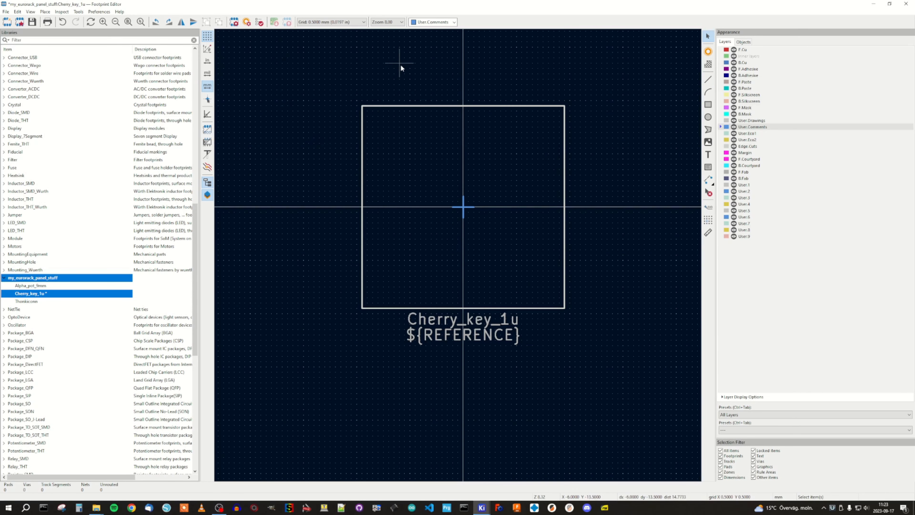
Run the footprint checker on Cherry_key_1u and save the footprint to its library.
left_click(260, 22)
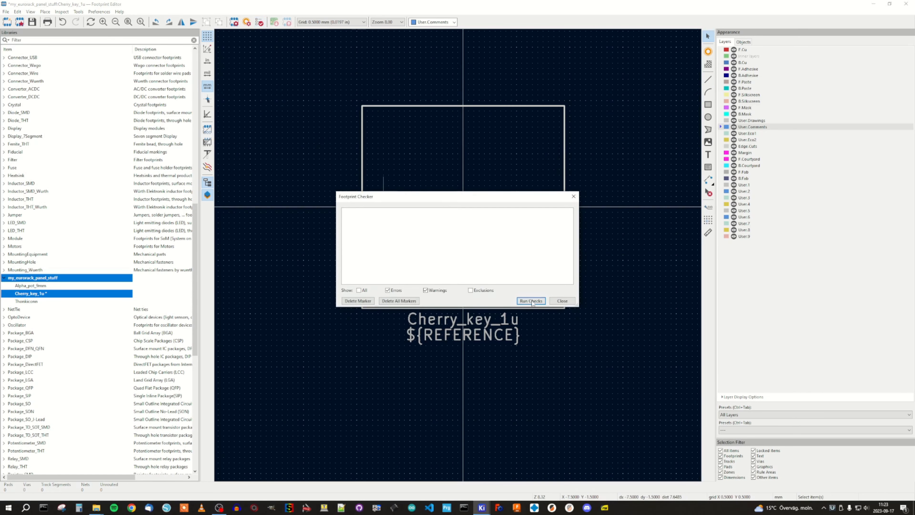
left_click(562, 301)
left_click(32, 22)
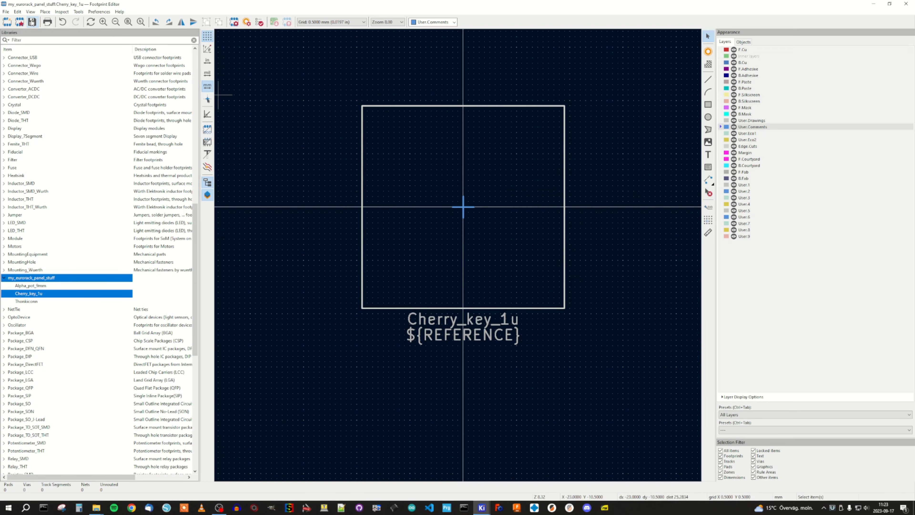
scroll(312, 285, "up", 2)
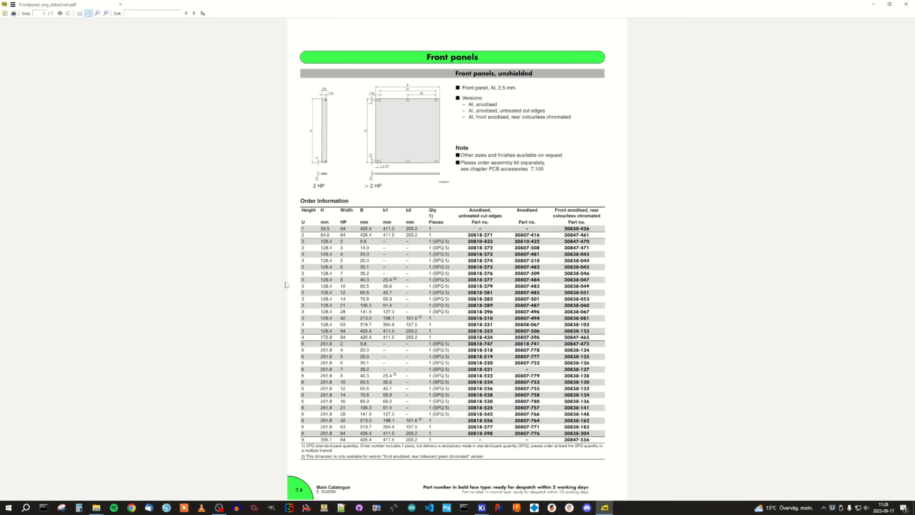
Examine the panel widths and the mounting-hole dimensions and offsets in Frontpanel_eng_datasheet.pdf in the PDF viewer.
left_click(88, 13)
scroll(76, 272, "down", 5)
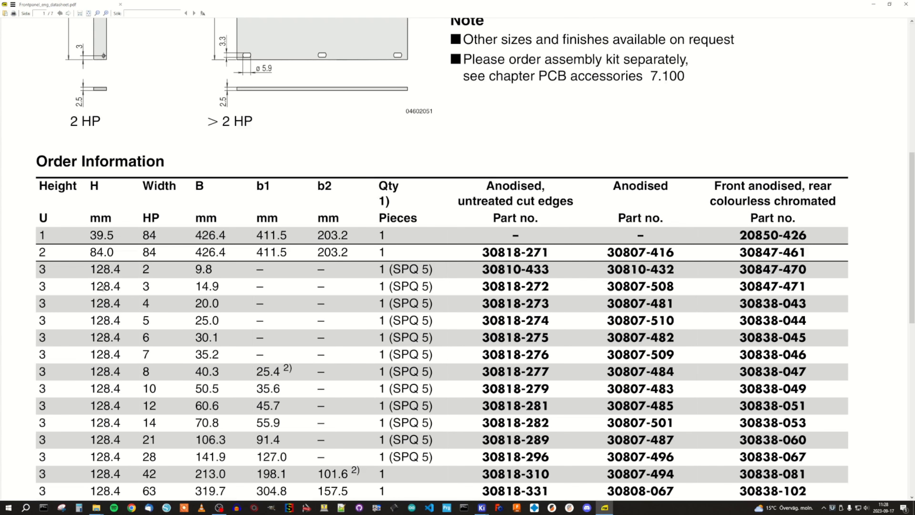
scroll(103, 287, "down", 1)
scroll(109, 282, "up", 5)
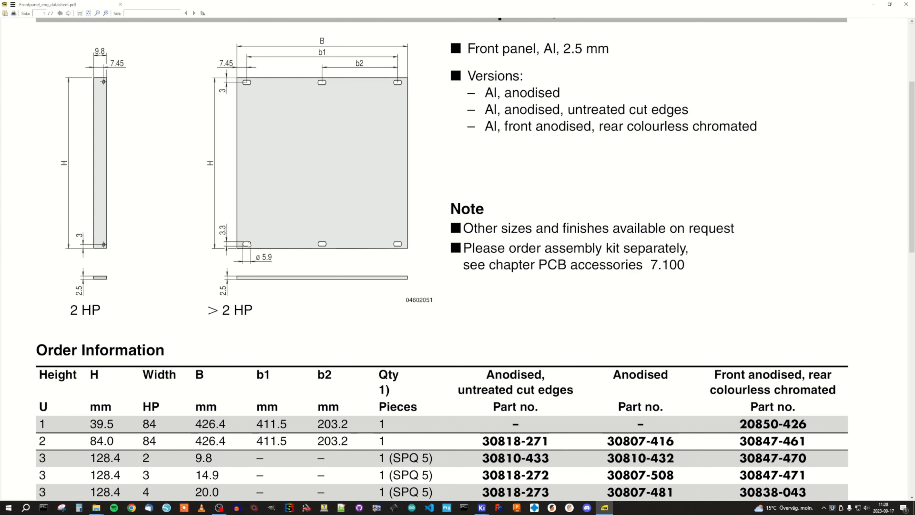
scroll(247, 256, "up", 1)
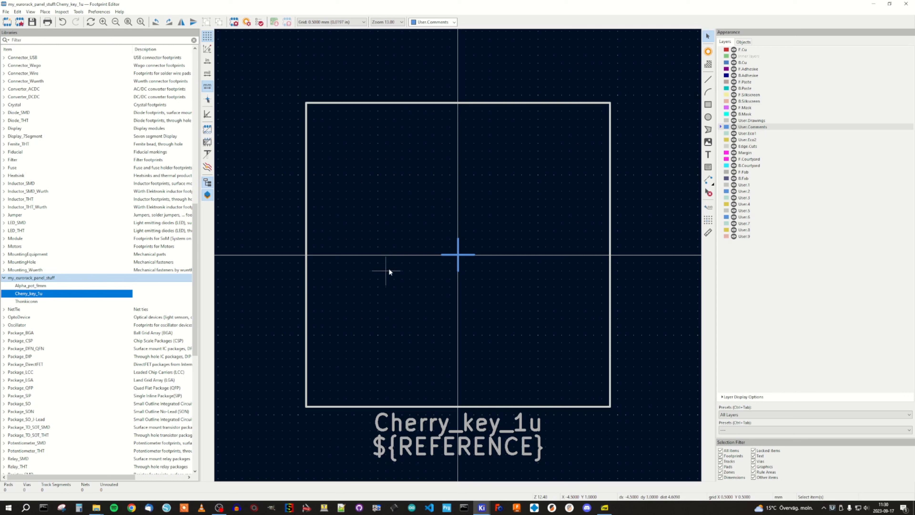
Create a through-hole footprint named Screw_hole_3.3-5.9 in the Footprint Editor and move its name and ${REFERENCE} texts further below the origin.
left_click(7, 21)
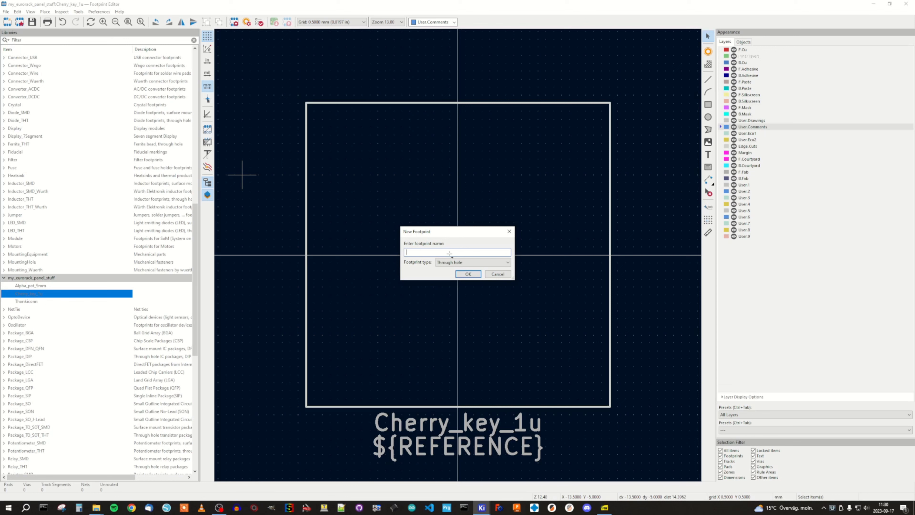
type("Screw_hole_3.3-5.9")
key("Return")
left_click_drag(495, 265, 494, 336)
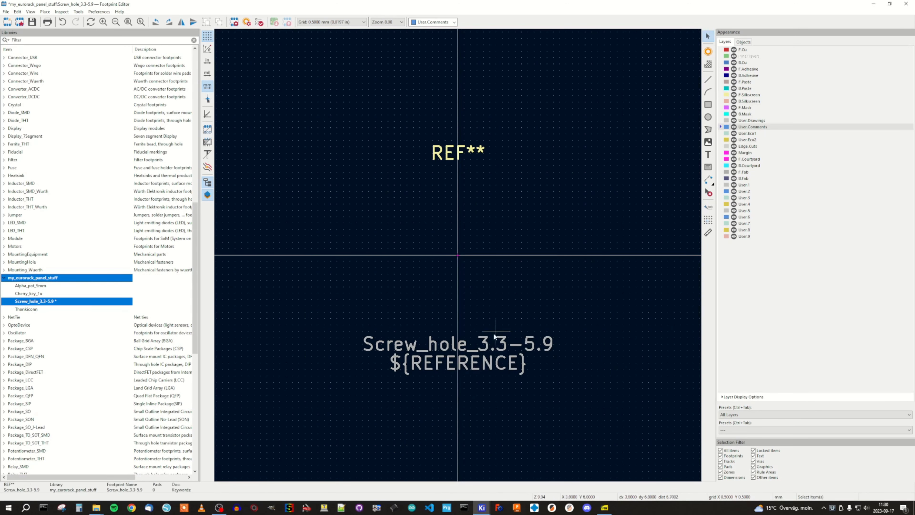
left_click(507, 322)
Set the default pad properties to a through-hole pad with an oval pad shape and an oval hole.
left_click(246, 22)
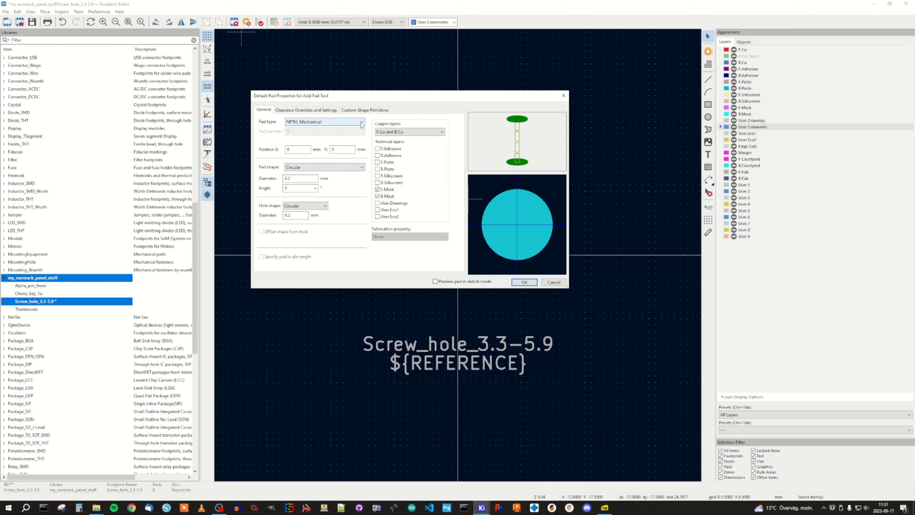
left_click(327, 122)
left_click(329, 129)
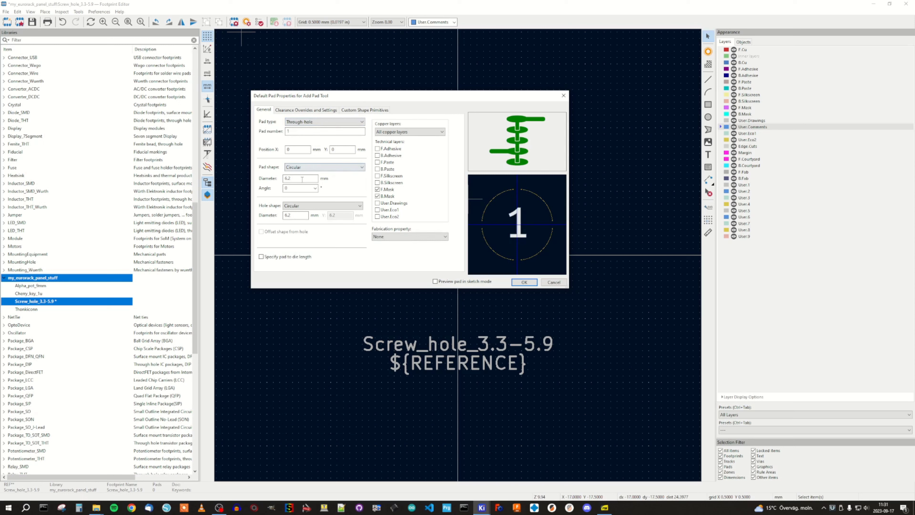
left_click(300, 167)
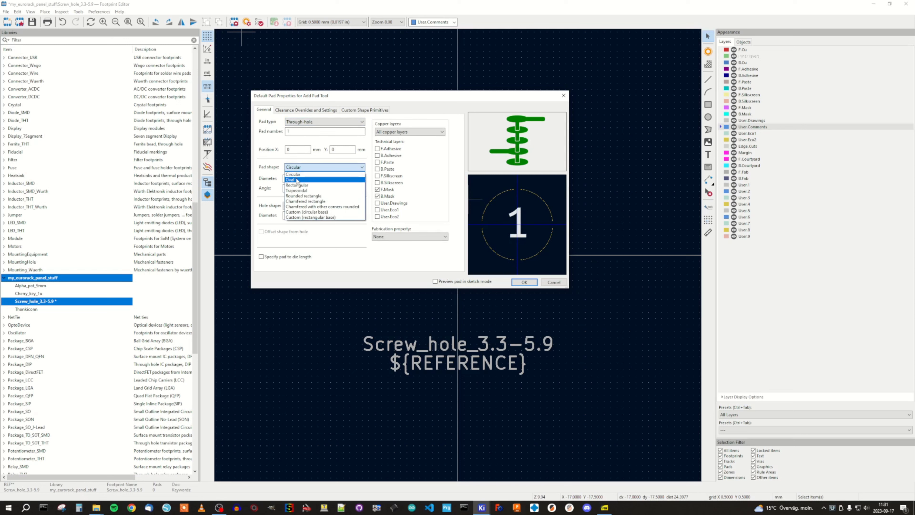
left_click(297, 180)
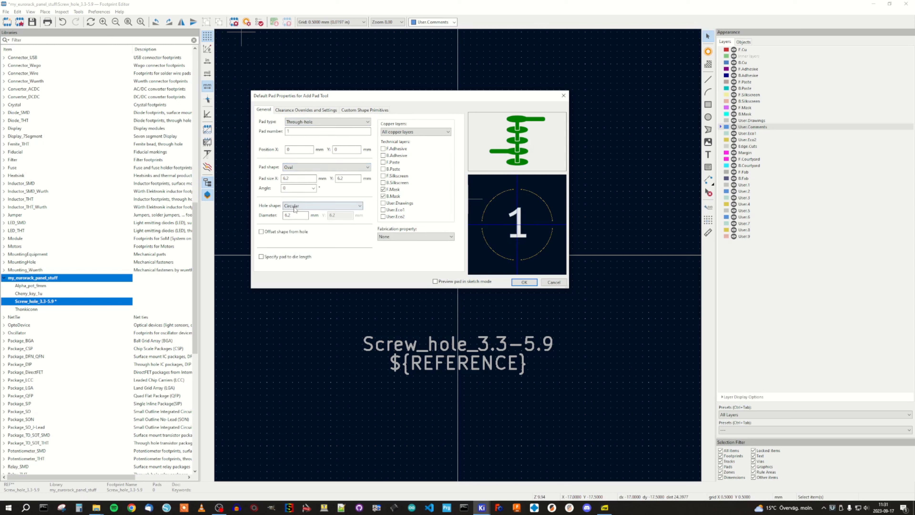
left_click(323, 205)
left_click(306, 218)
Set the default pad's size to 7.4 mm in X and 4.8 mm in Y.
double_click(287, 178)
type("7")
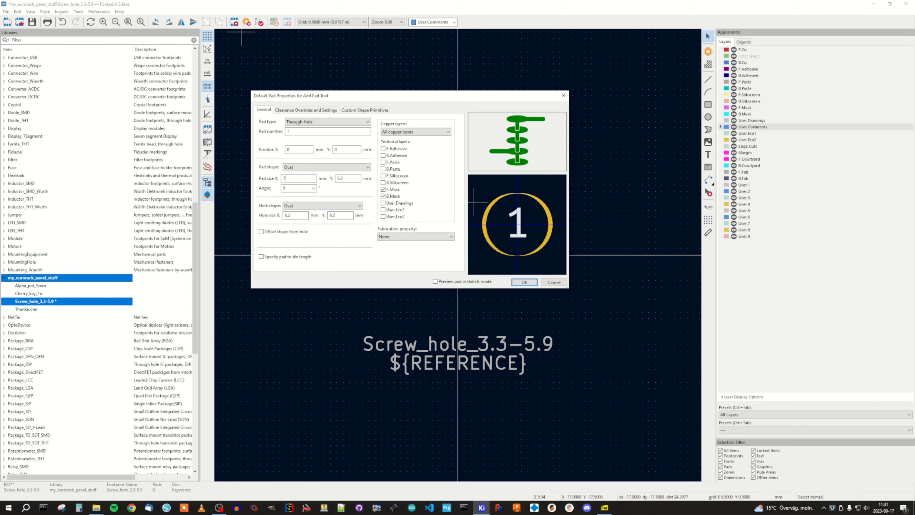
type(".4")
left_click(345, 179)
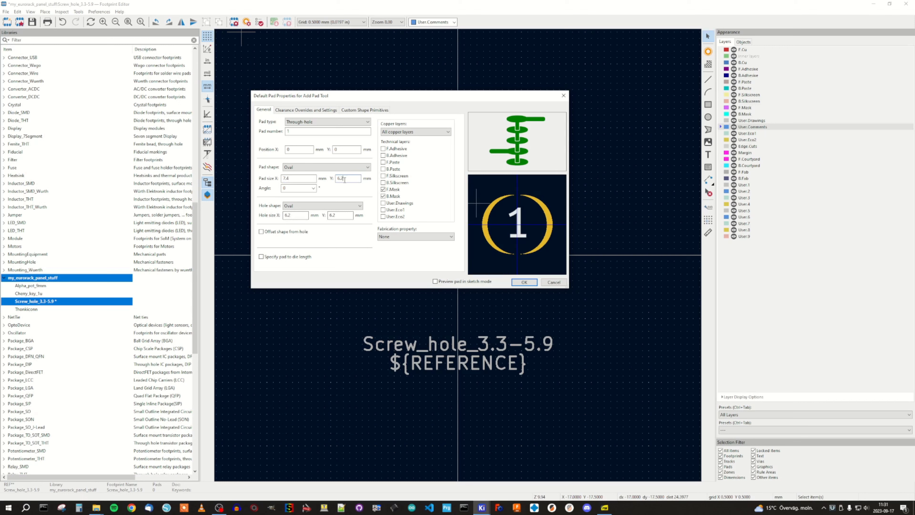
type("4")
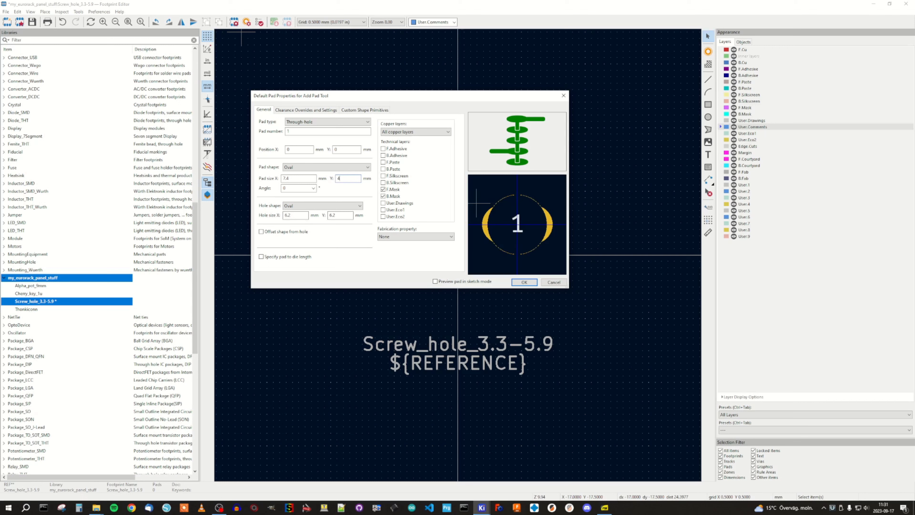
type(".8")
Set the default pad's hole size to 5.9 mm in X and 3.3 mm in Y and accept the properties.
left_click(296, 214)
key("BackSpace")
key("BackSpace")
key("BackSpace")
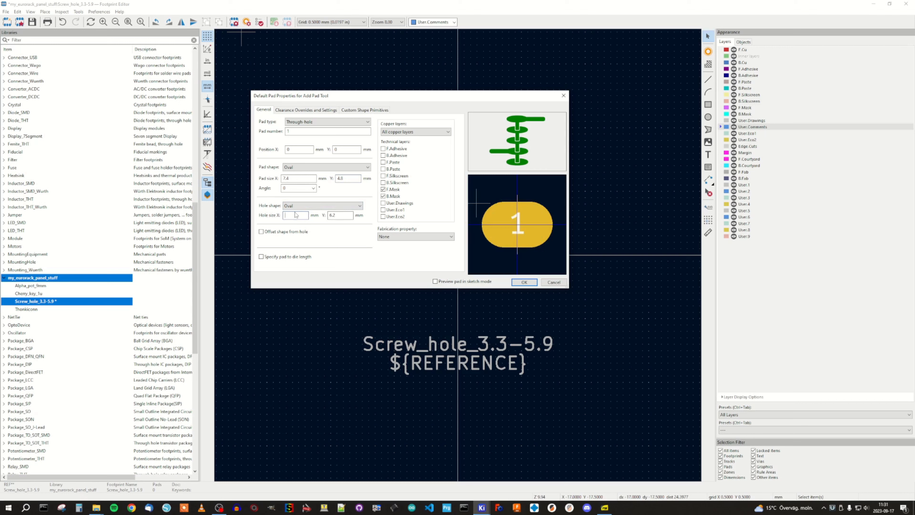
type("5")
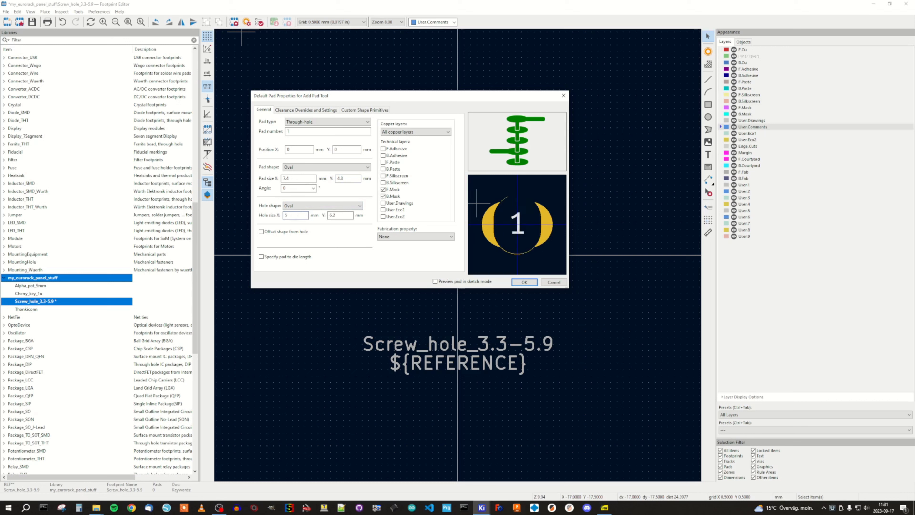
type(".9")
key("Tab")
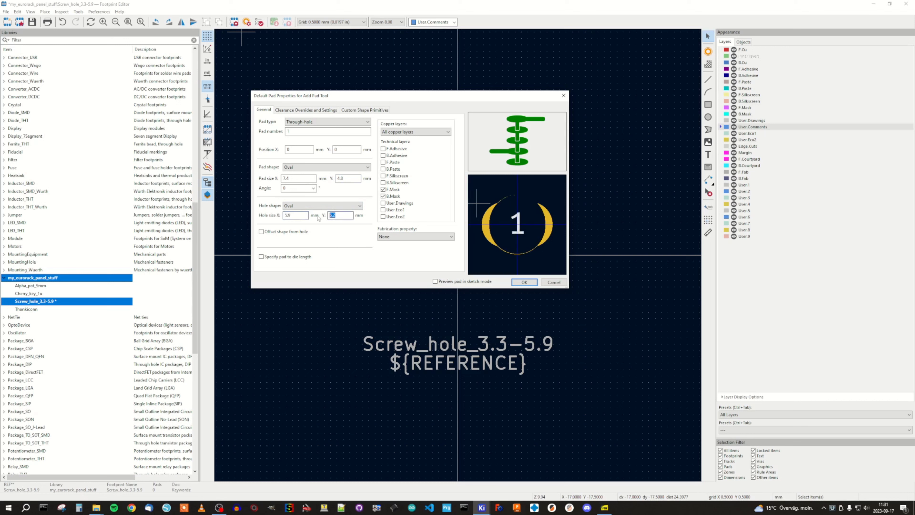
type("3.3")
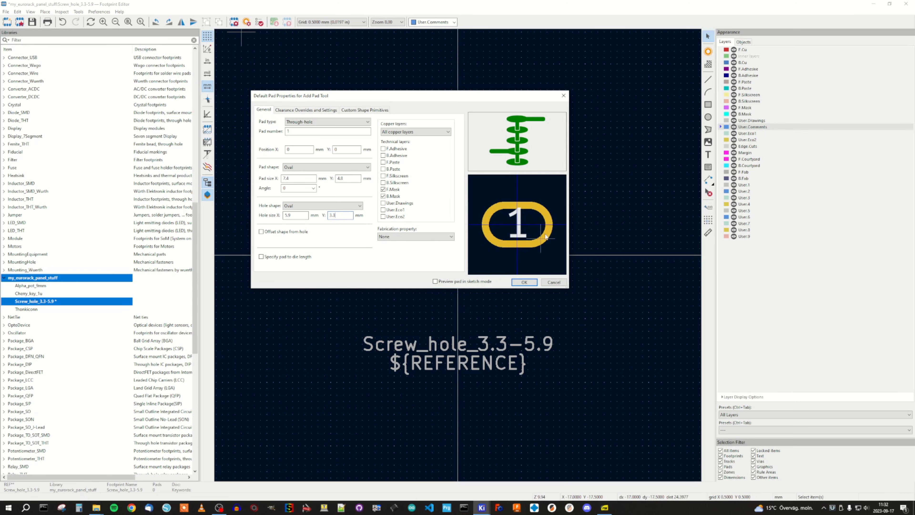
left_click(525, 283)
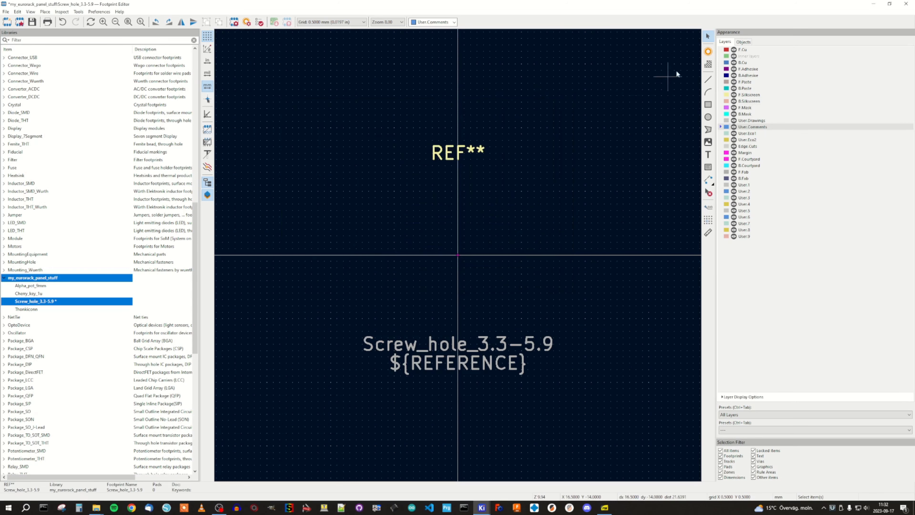
Place one oval pad at the footprint origin and leave the Add Pad tool.
scroll(459, 255, "up", 3)
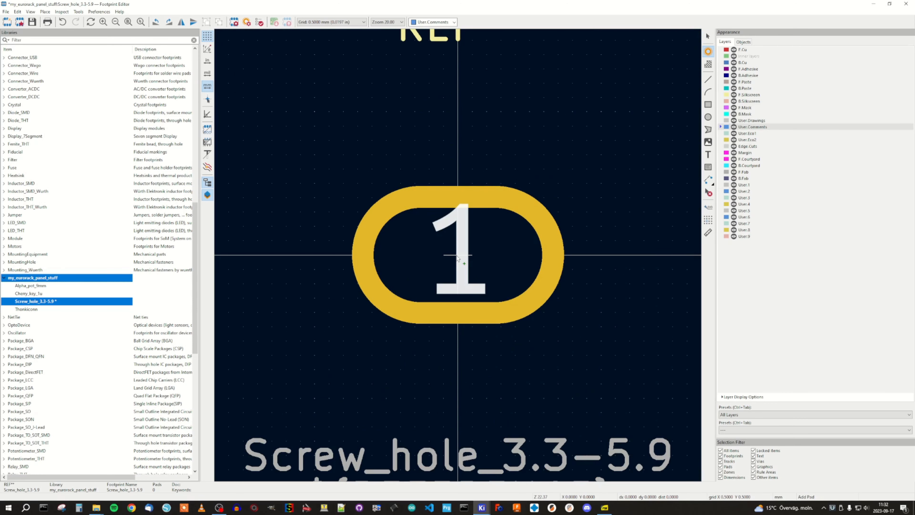
left_click(457, 258)
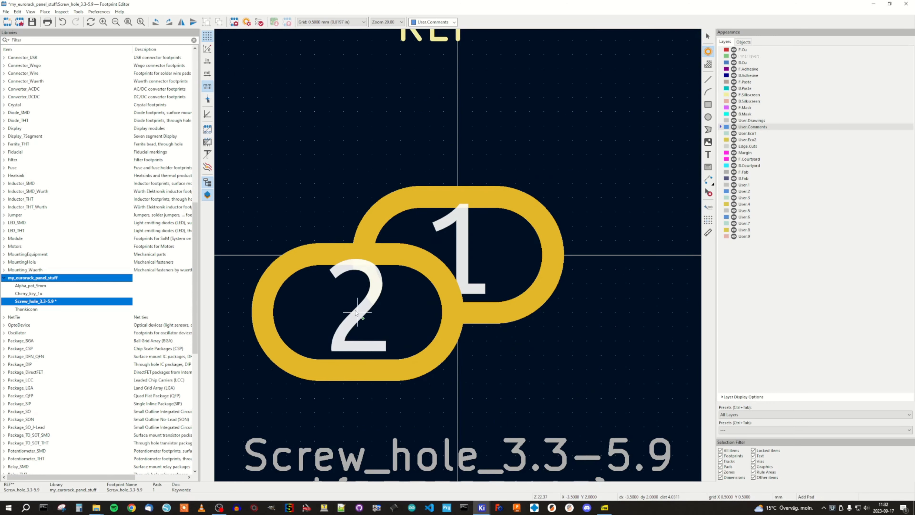
scroll(504, 252, "down", 3)
key("Escape")
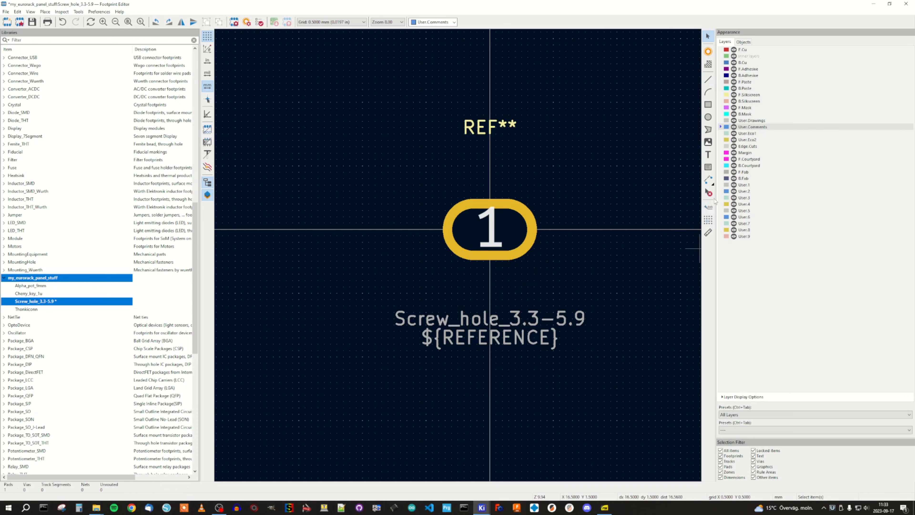
Add a vertical 3 mm aligned dimension from the pad's horizontal centreline upward, with its extension lines running across the pad.
left_click(708, 180)
left_click(611, 230)
left_click(611, 191)
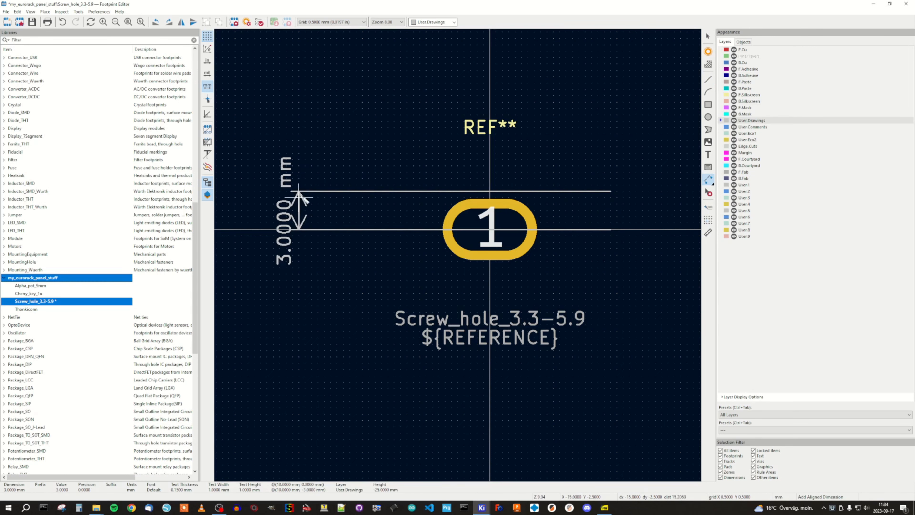
left_click(317, 196)
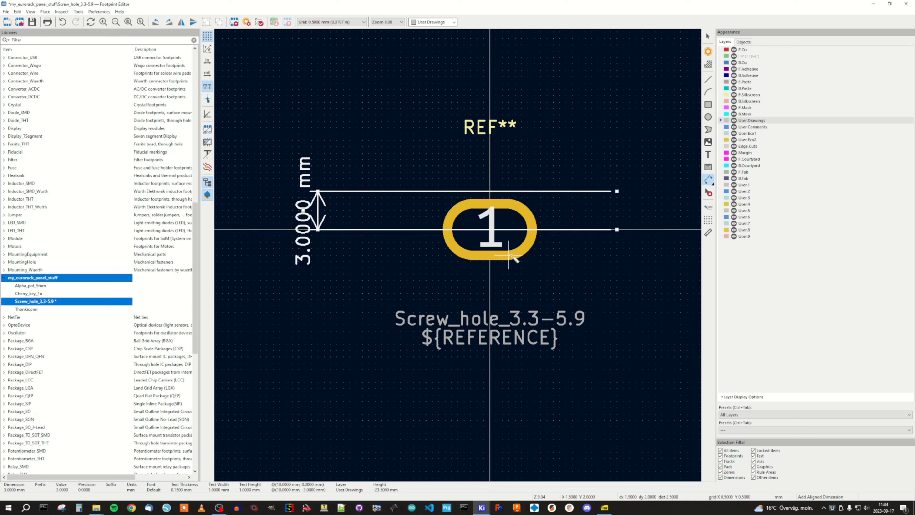
Add two horizontal 7.5 mm aligned dimensions from the pad's vertical centreline, one to each side, with their arrows above the reference text.
left_click(490, 280)
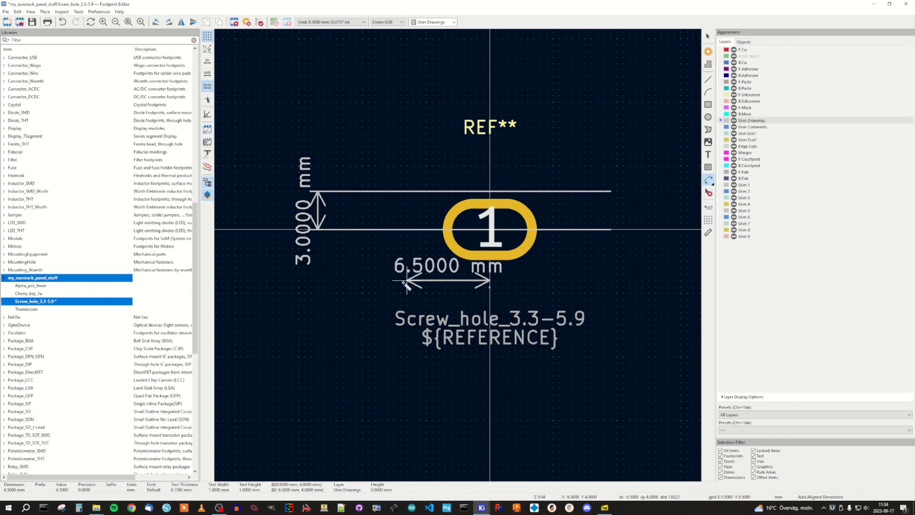
left_click(395, 280)
left_click(413, 96)
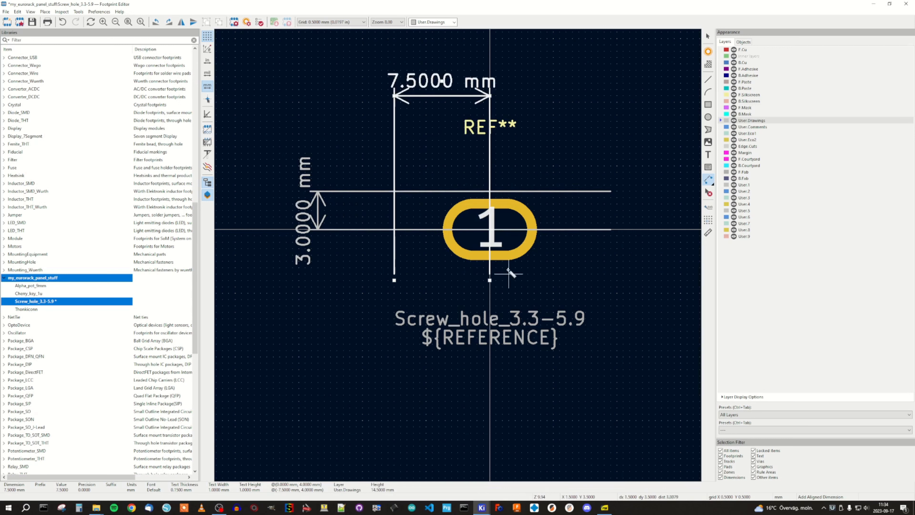
left_click(490, 280)
left_click(585, 280)
left_click(585, 96)
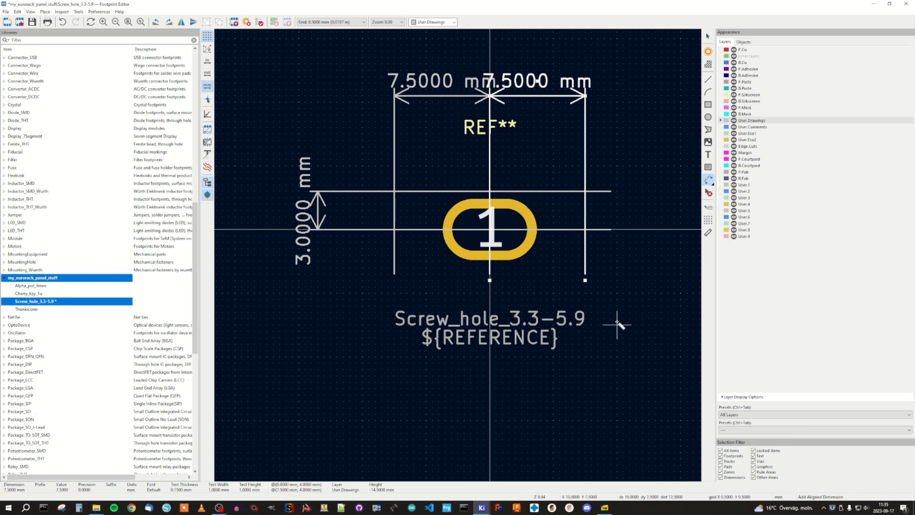
Draw L-shaped corner marks with about 1.5 mm legs on User.Comments where the outer 7.5 mm guides meet the 3 mm guide.
left_click(708, 79)
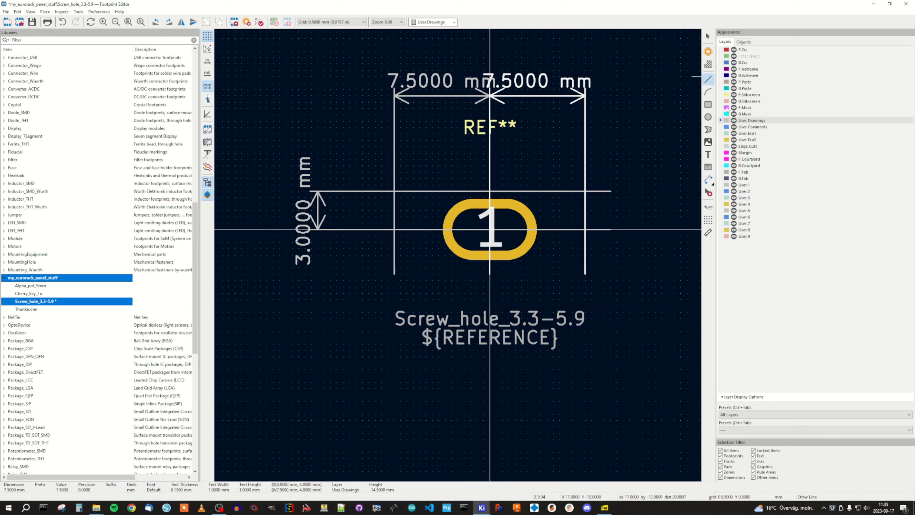
left_click(753, 126)
left_click(395, 210)
left_click(394, 191)
double_click(414, 191)
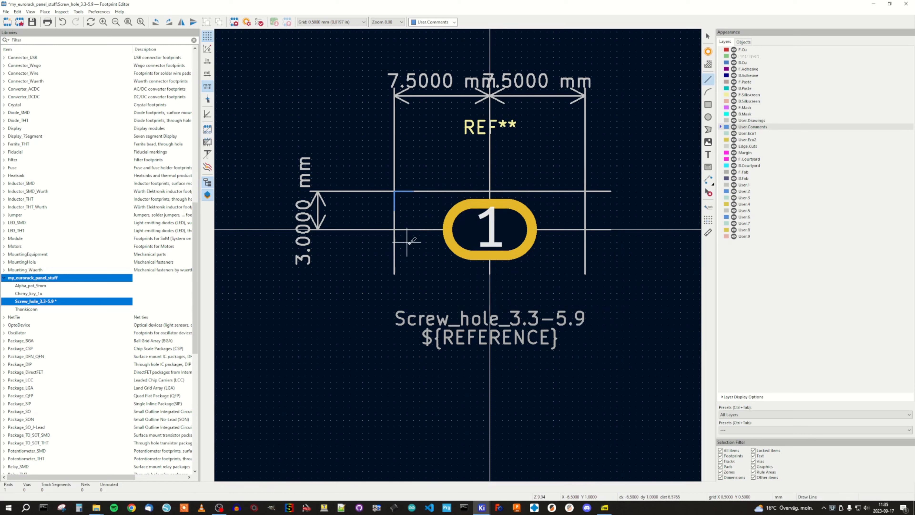
left_click(585, 210)
left_click(585, 191)
double_click(579, 190)
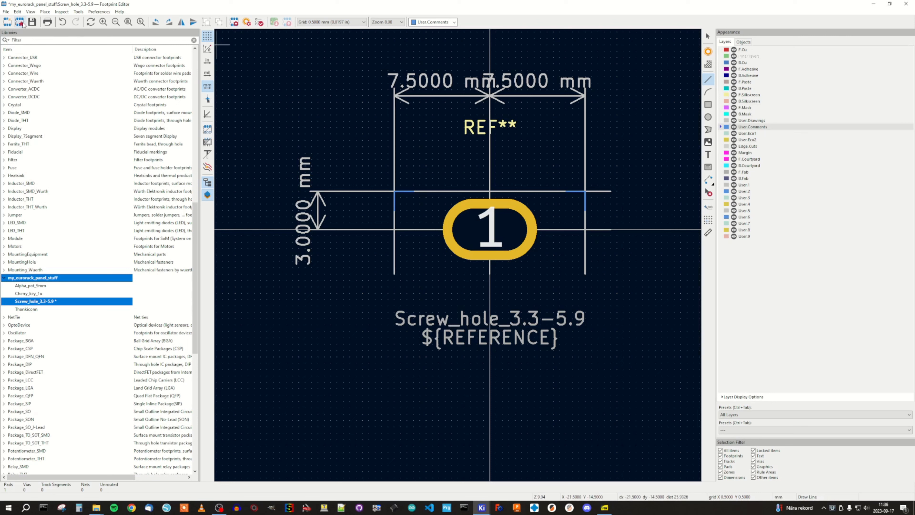
Save the Screw_hole_3.3-5.9 footprint and run the footprint checker on it.
left_click(32, 22)
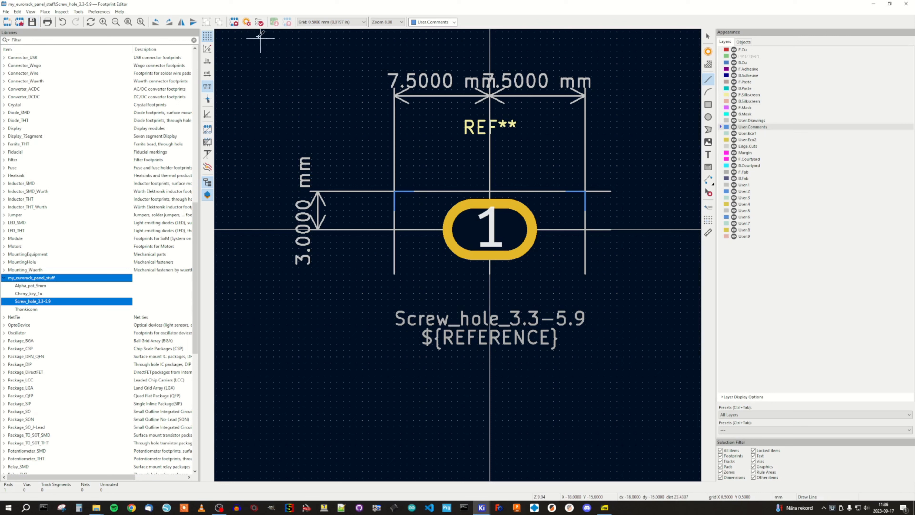
left_click(234, 22)
left_click(537, 300)
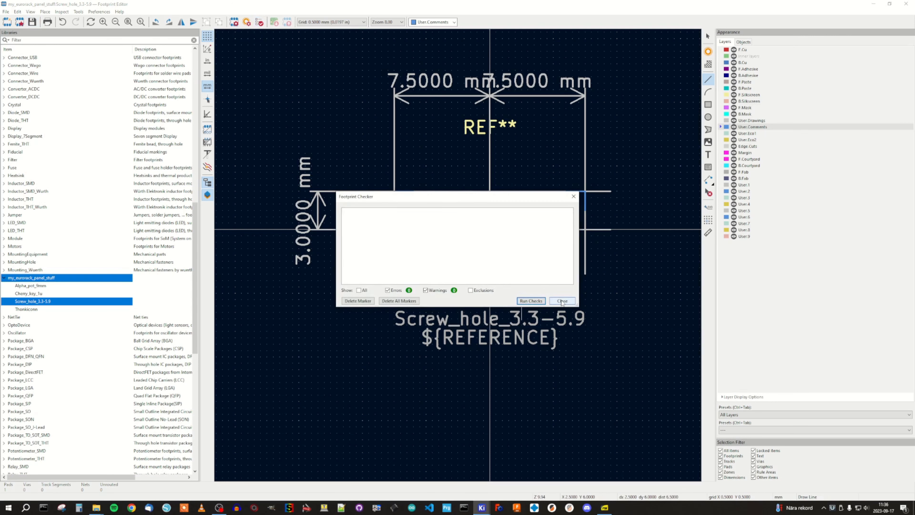
left_click(562, 300)
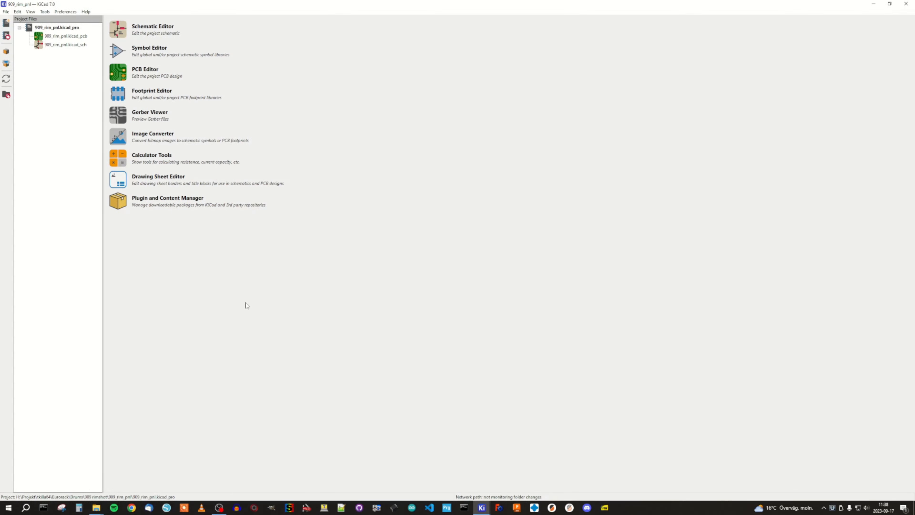
In the PCB Editor, place Alpha_pot_9mm from my_eurorack_panel_stuff where the panel's vertical centreline crosses the 45 mm guide line.
left_click(119, 73)
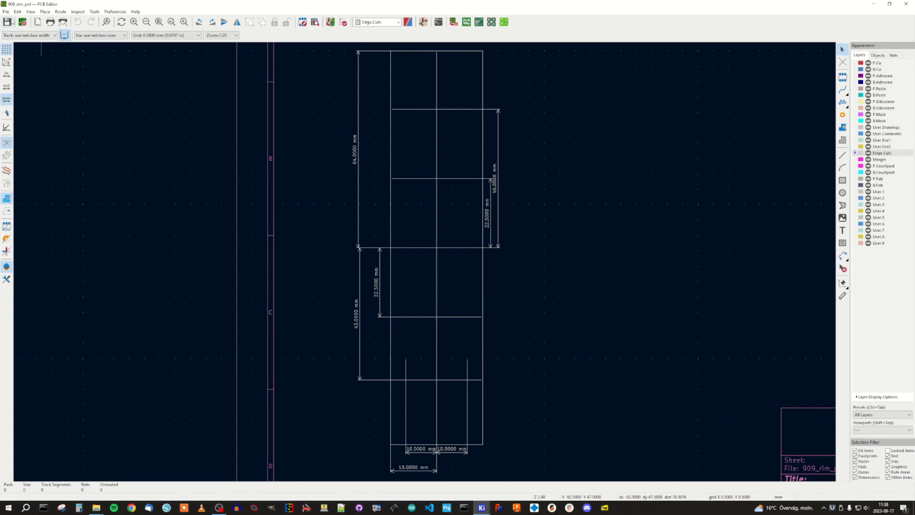
left_click(843, 77)
scroll(69, 91, "down", 10)
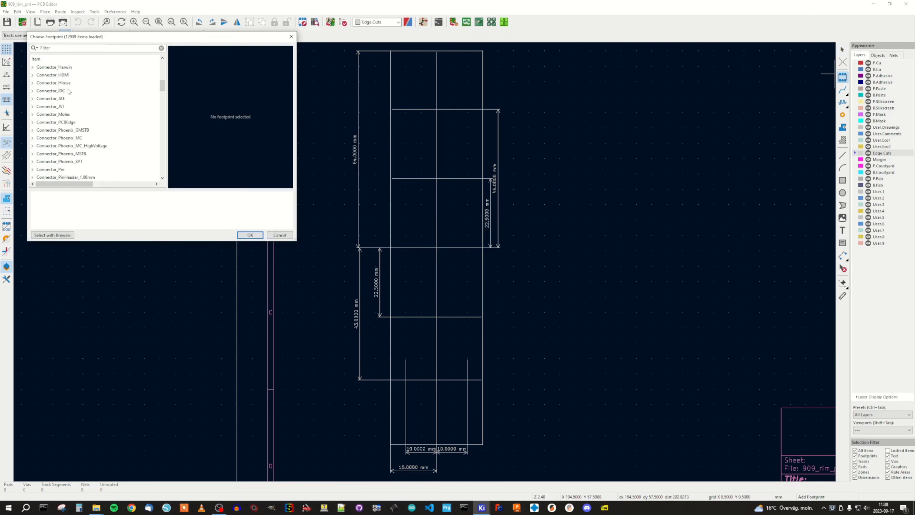
scroll(69, 91, "down", 3)
left_click(46, 124)
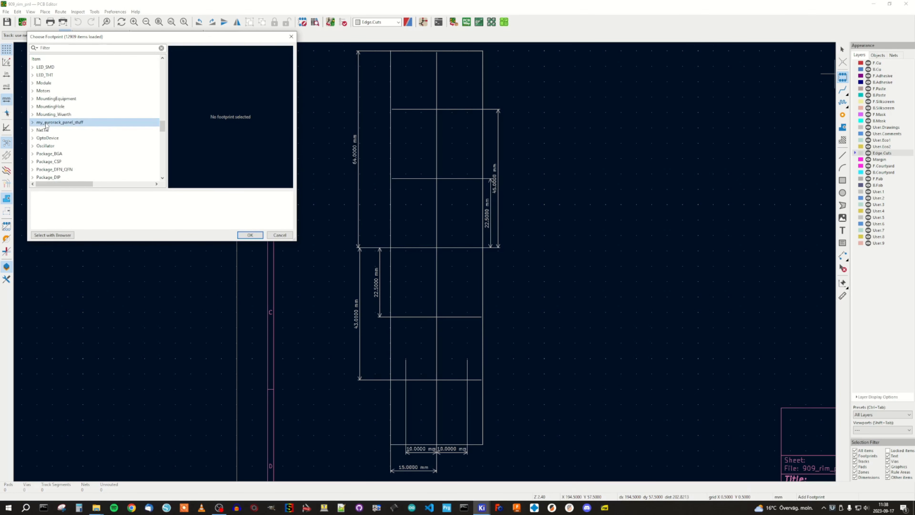
left_click(32, 122)
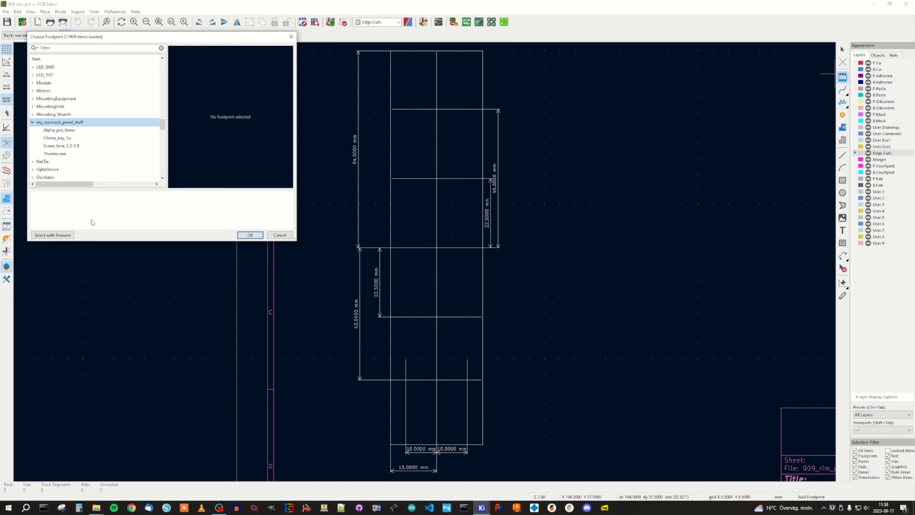
left_click(66, 133)
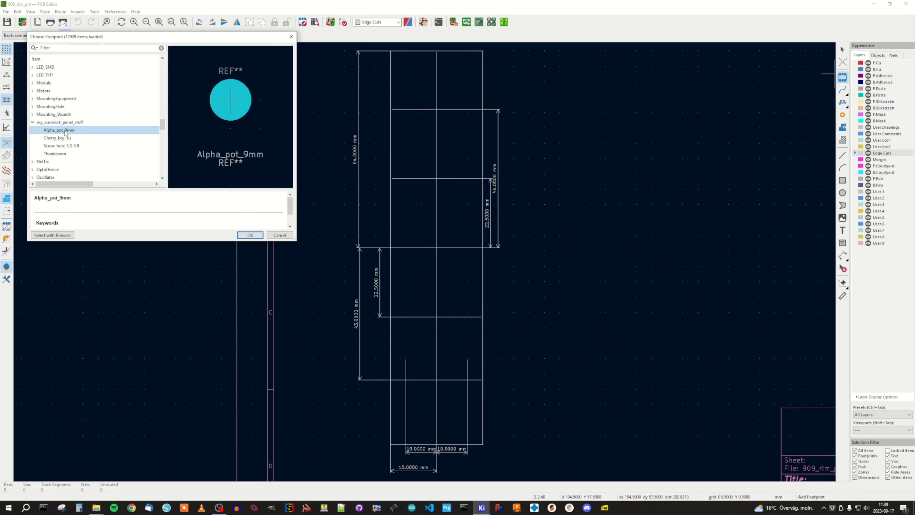
left_click(250, 235)
scroll(474, 129, "up", 6)
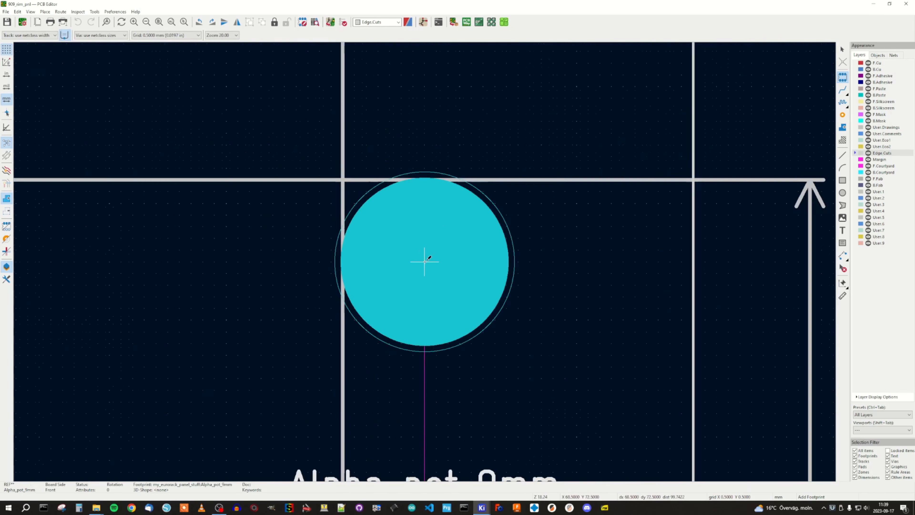
scroll(331, 179, "up", 1)
left_click(438, 256)
Place a second Alpha_pot_9mm where the panel's vertical centreline crosses the upper 22.5 mm guide line.
scroll(424, 315, "down", 1)
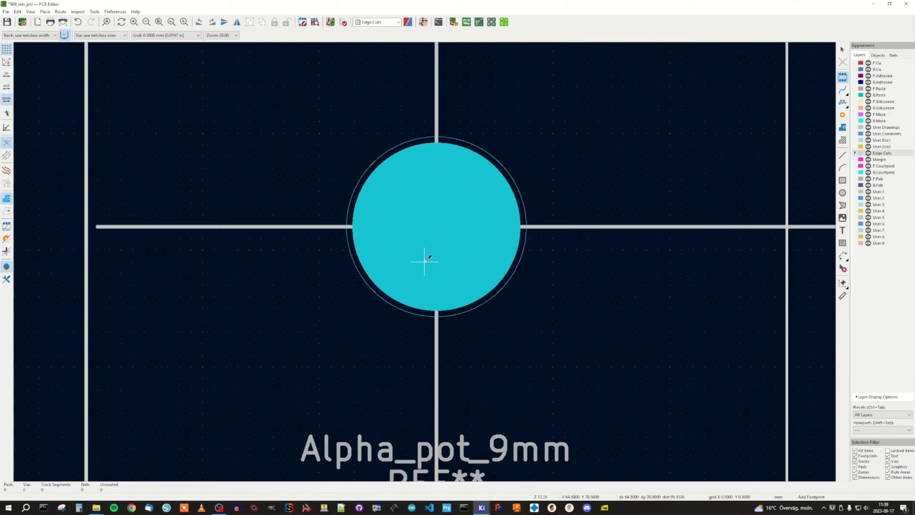
scroll(425, 261, "down", 4)
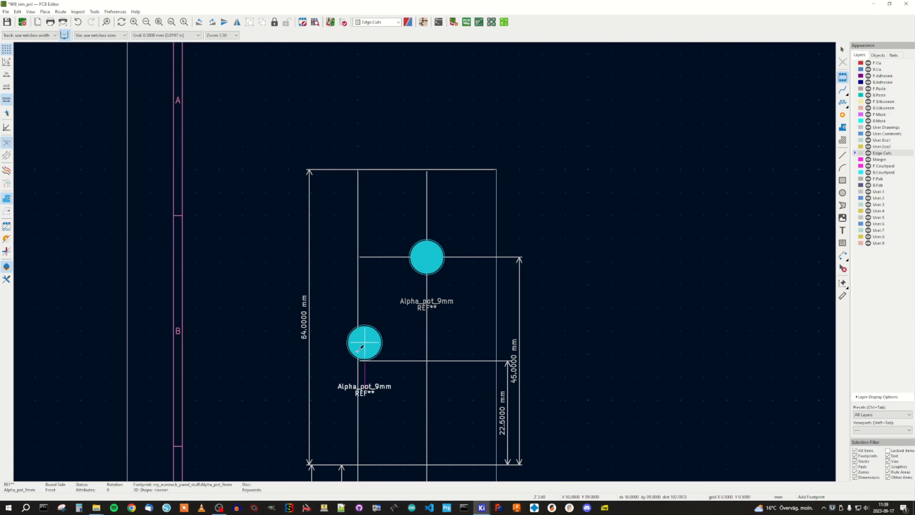
scroll(398, 330, "down", 2)
scroll(440, 294, "up", 4)
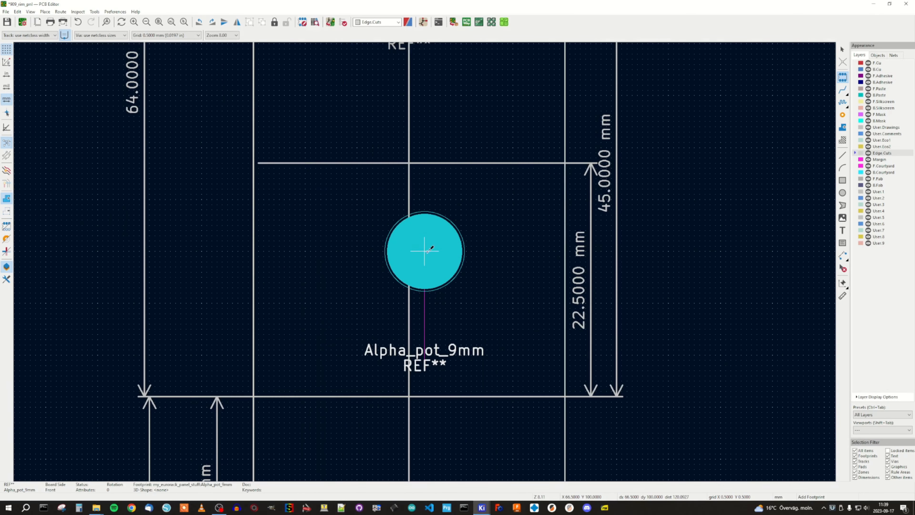
scroll(446, 205, "up", 4)
left_click(423, 259)
scroll(423, 256, "down", 6)
scroll(423, 257, "down", 1)
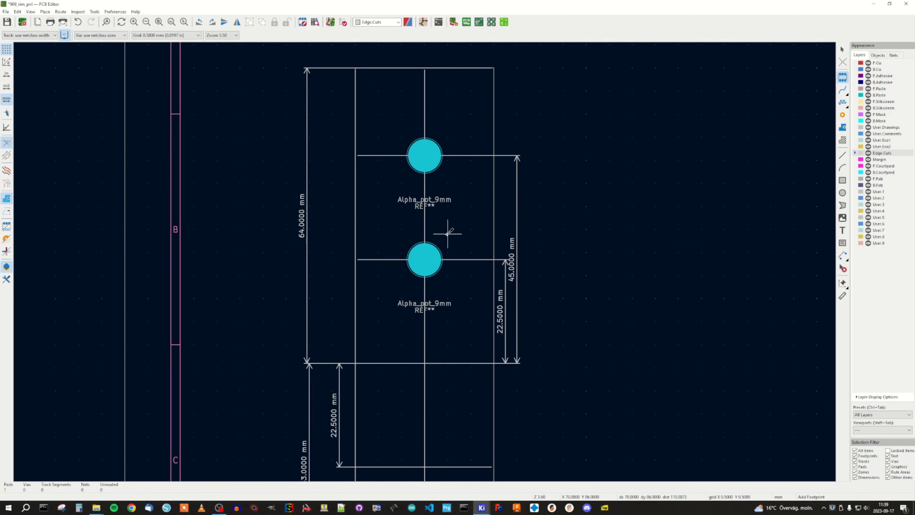
key("Escape")
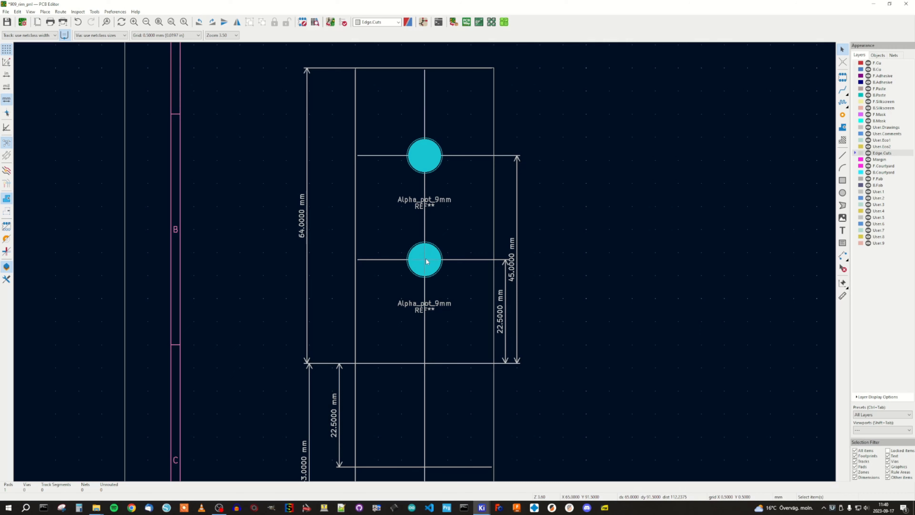
Inspect the two potentiometer holes on the panel in the 3D viewer.
scroll(427, 260, "down", 5)
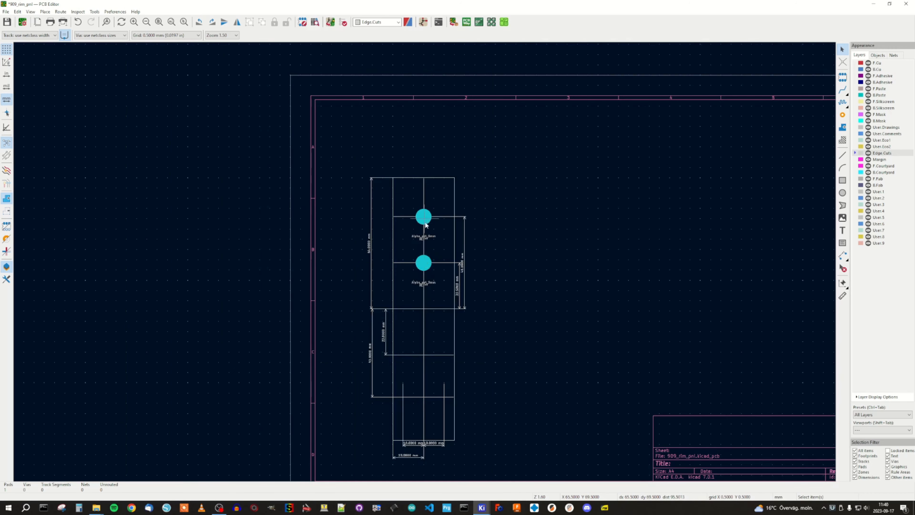
left_click(31, 12)
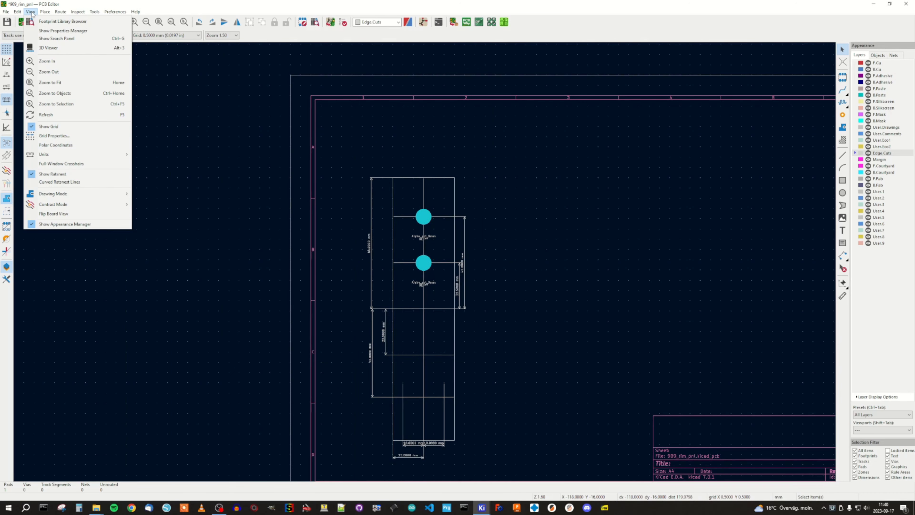
left_click(47, 47)
mouse_move(550, 277)
left_mouse_down()
mouse_move(442, 202)
mouse_move(460, 199)
mouse_move(211, 235)
mouse_move(543, 274)
left_mouse_up()
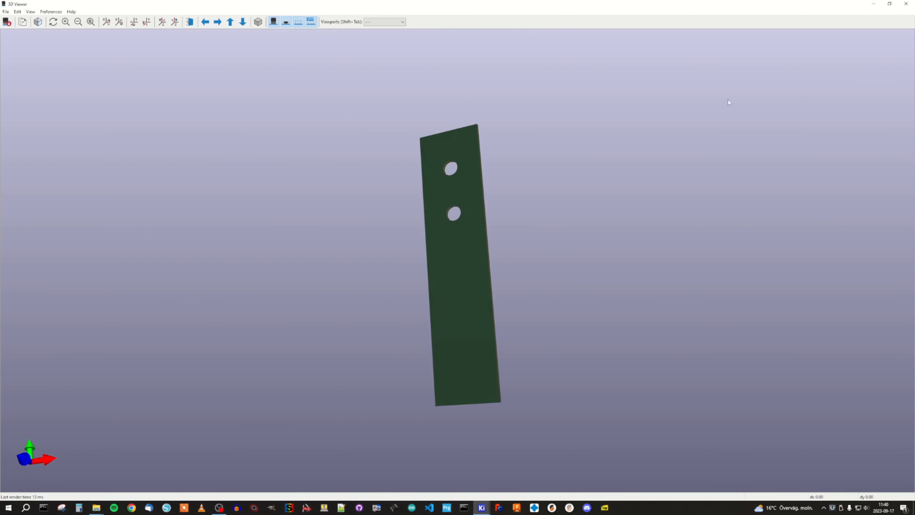
left_click(907, 7)
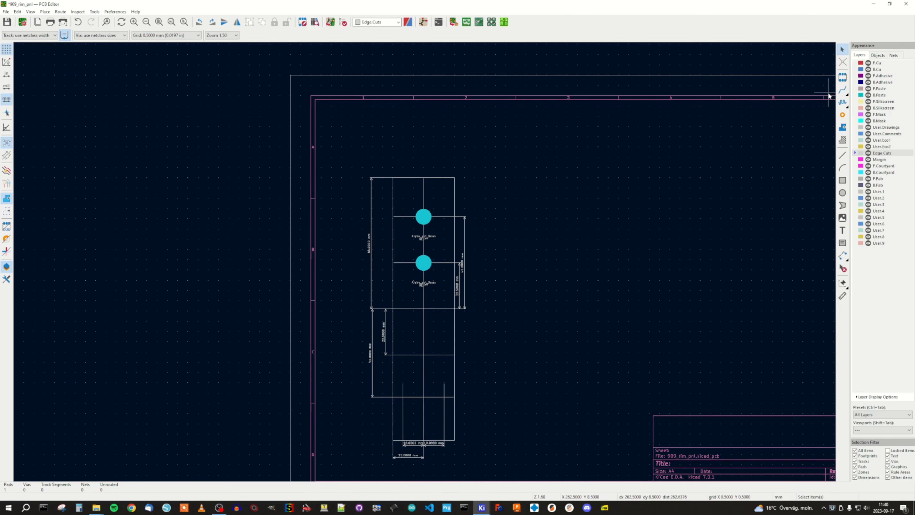
Place Thonkiconn from my_eurorack_panel_stuff where the left 10 mm guide crosses the lower 43 mm guide line.
left_click(843, 77)
scroll(78, 132, "down", 15)
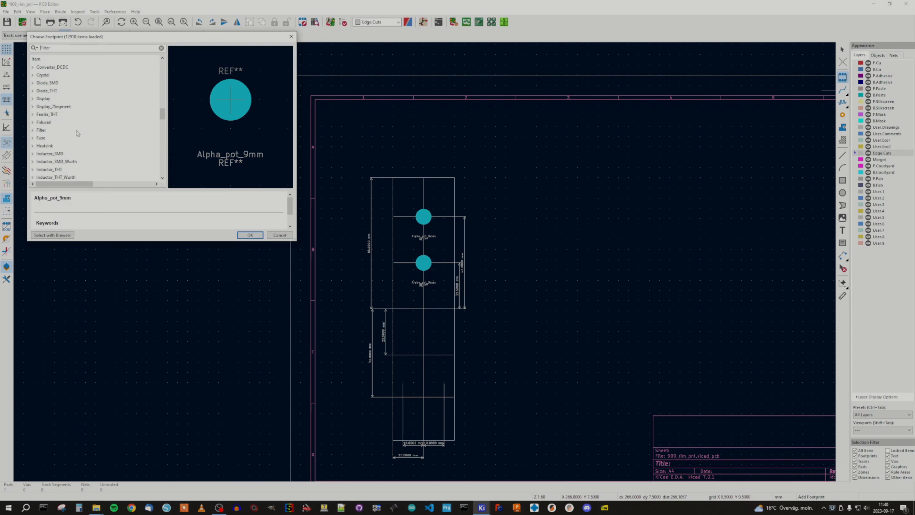
double_click(47, 107)
left_click(58, 139)
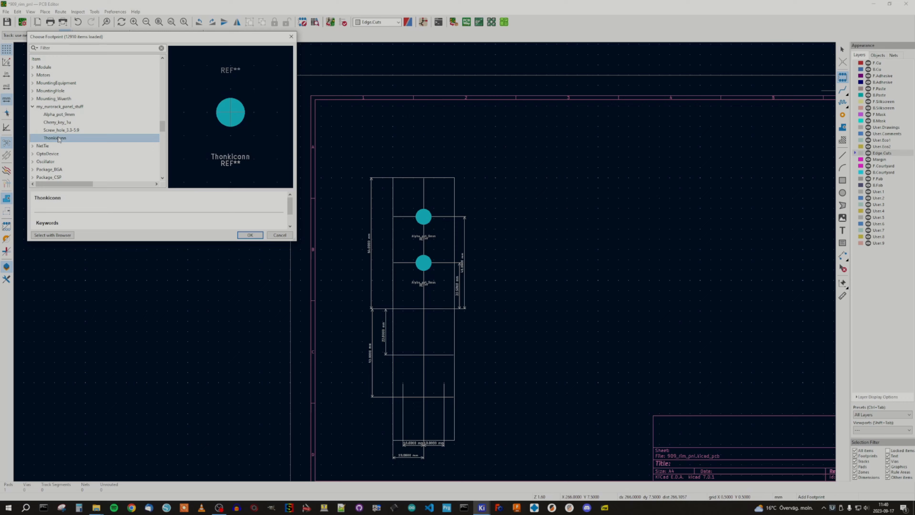
left_click(250, 235)
scroll(325, 218, "down", 3)
scroll(324, 218, "up", 10)
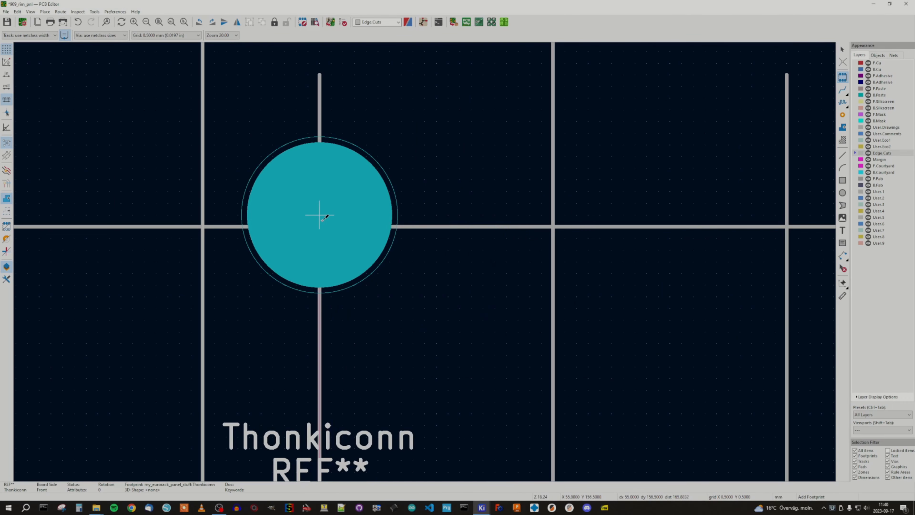
left_click(325, 222)
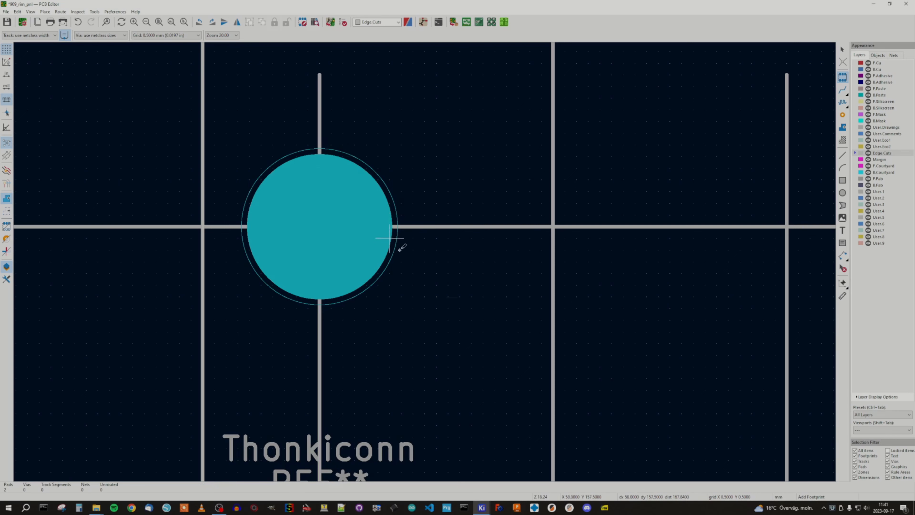
Place two more Thonkiconn footprints on the 43 mm guide line, at the centreline and the right 10 mm guide, and save the board.
left_click(518, 297)
left_click(250, 235)
left_click(553, 227)
scroll(821, 227, "up", 1)
left_click(372, 313)
left_click(250, 235)
left_click(371, 262)
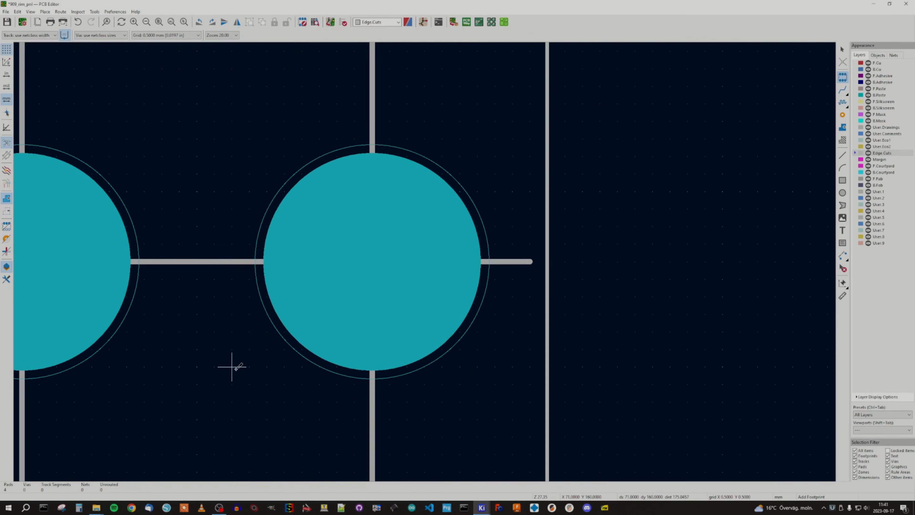
scroll(233, 365, "down", 2)
key("Escape")
left_click(171, 23)
key("ctrl+s")
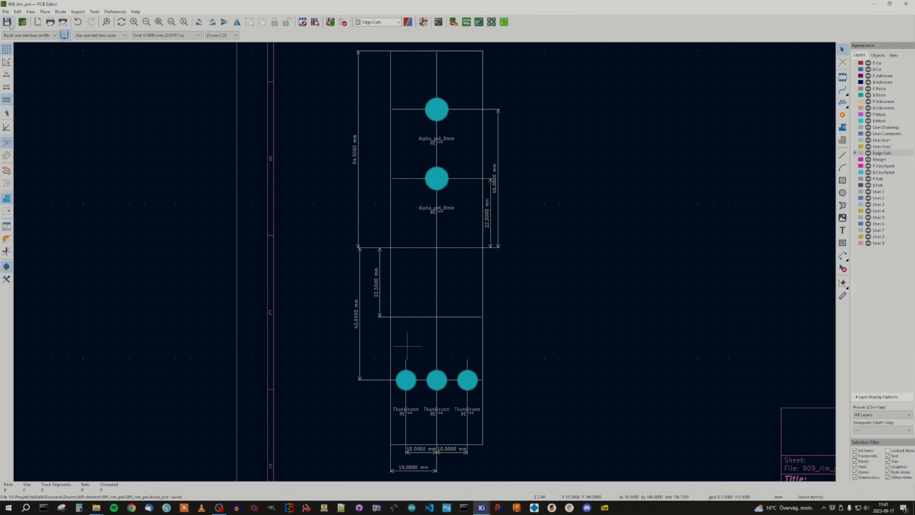
Inspect the row of three jack holes in the 3D viewer.
left_click(31, 12)
left_click(51, 47)
left_click_drag(429, 314, 905, 3)
left_click(907, 3)
Place Cherry_key_1u where the panel's vertical centreline crosses the lower 22.5 mm guide line.
key("a")
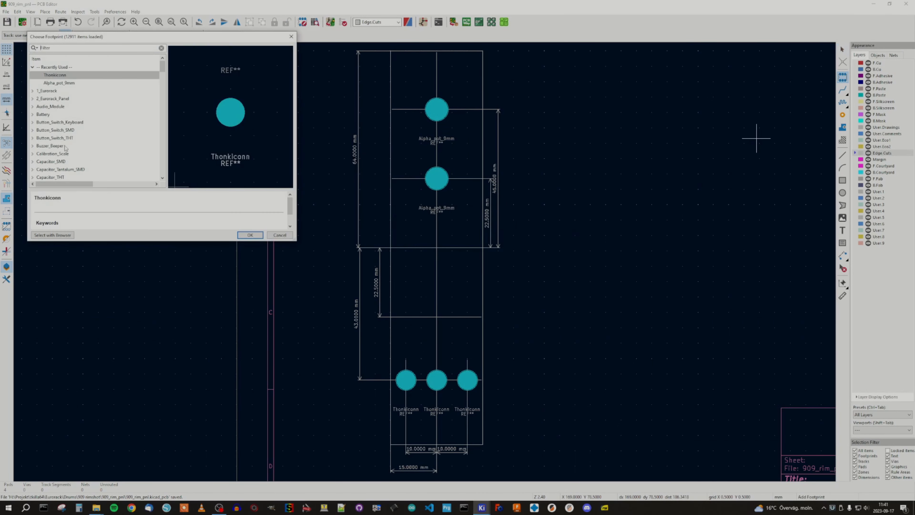
scroll(62, 115, "down", 15)
double_click(59, 153)
scroll(433, 332, "up", 8)
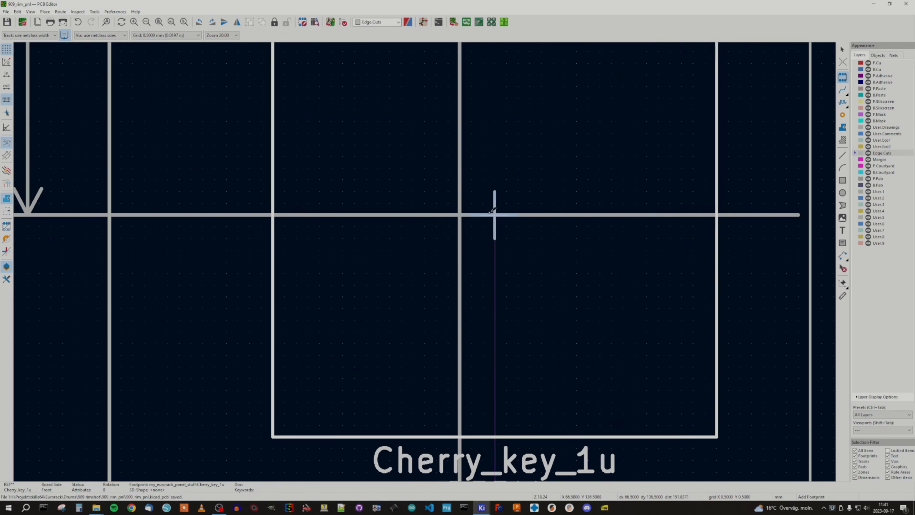
left_click(461, 214)
scroll(464, 212, "down", 8)
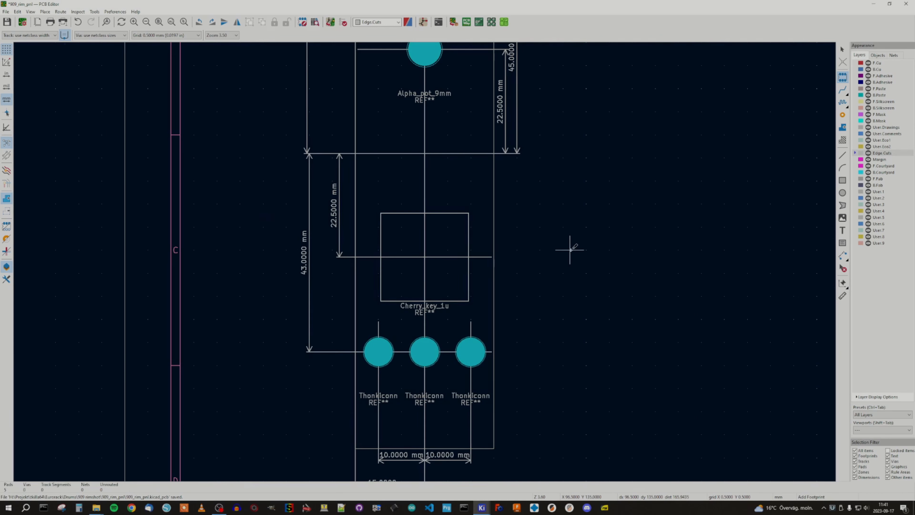
key("Escape")
Inspect the square key cutout above the jack holes in the 3D viewer.
left_click(31, 11)
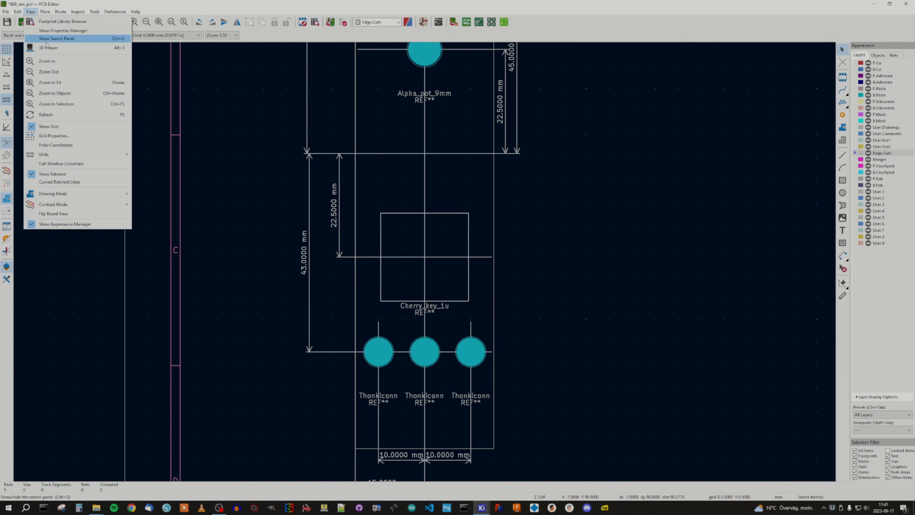
left_click(45, 47)
left_click_drag(493, 369, 725, 289)
left_click(906, 4)
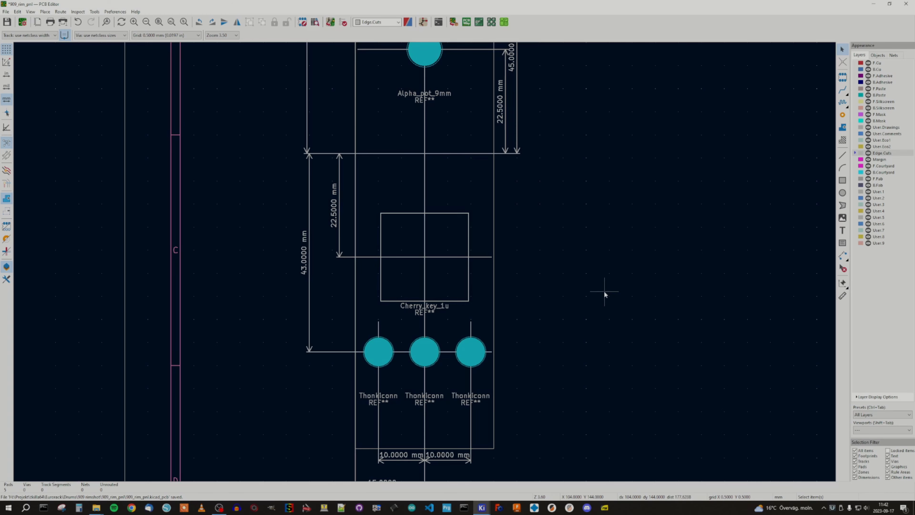
Place Screw_hole_3.3-5.9 at the panel's top-left corner, 7.5 mm from the left edge and 3 mm from the top edge.
scroll(386, 292, "up", 1)
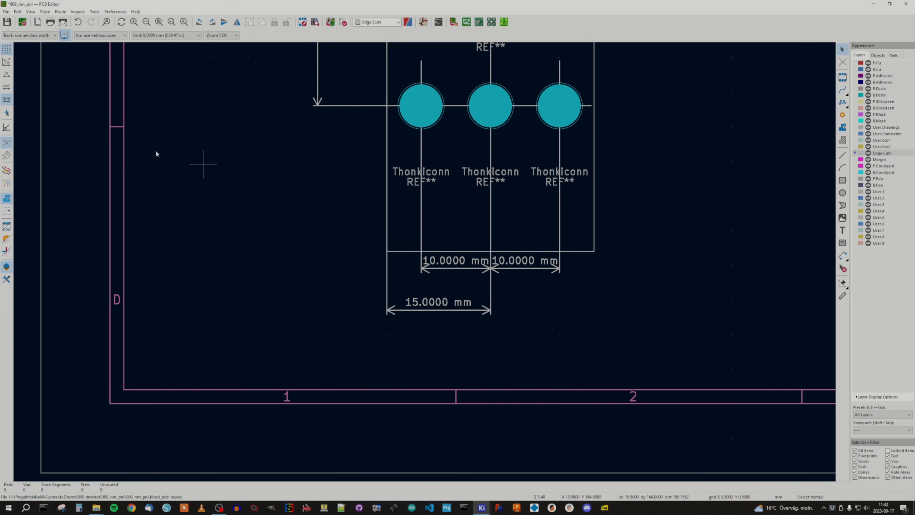
left_click(843, 77)
left_click(20, 172)
left_click_drag(163, 68, 164, 122)
left_click(65, 169)
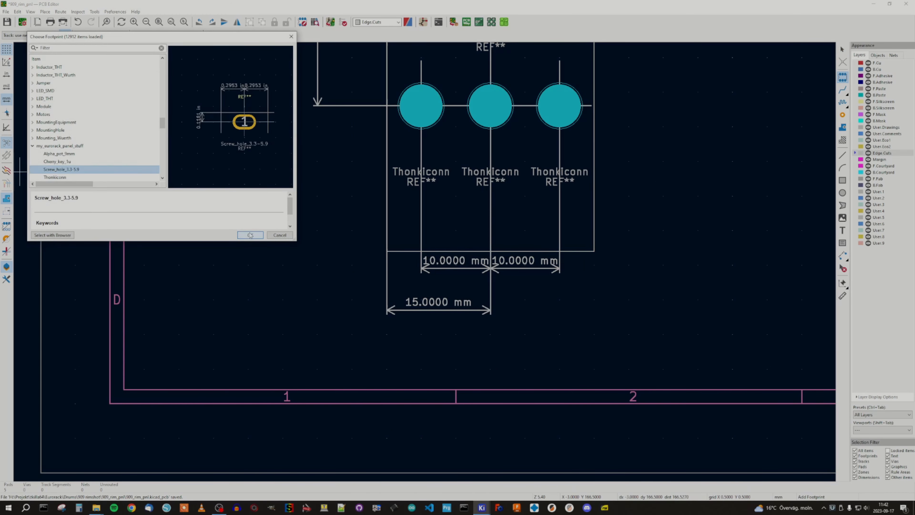
left_click(250, 235)
scroll(296, 229, "down", 4)
scroll(448, 112, "up", 2)
scroll(436, 254, "up", 3)
left_click(435, 173)
Place a second Screw_hole_3.3-5.9 rotated 180 degrees, 3 mm above the panel's bottom edge, with its 7.5 mm guide on the left jack's guide.
scroll(427, 278, "down", 3)
left_click(562, 262)
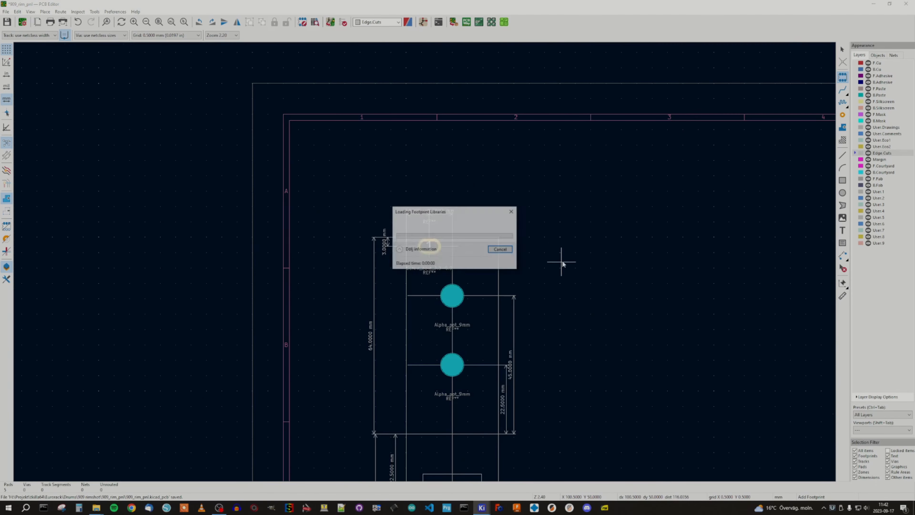
left_click(250, 235)
scroll(456, 269, "down", 3)
scroll(461, 390, "up", 4)
key("r")
key("r")
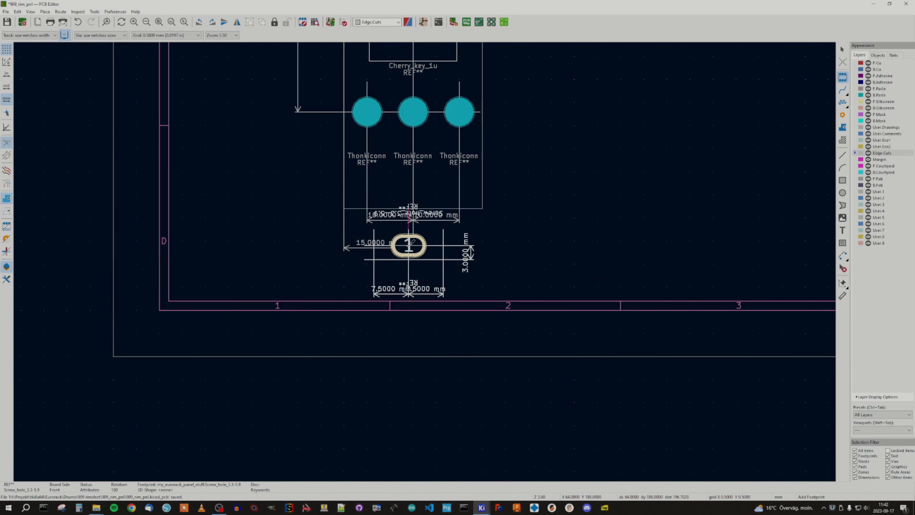
scroll(353, 207, "up", 3)
left_click(525, 168)
scroll(518, 314, "down", 4)
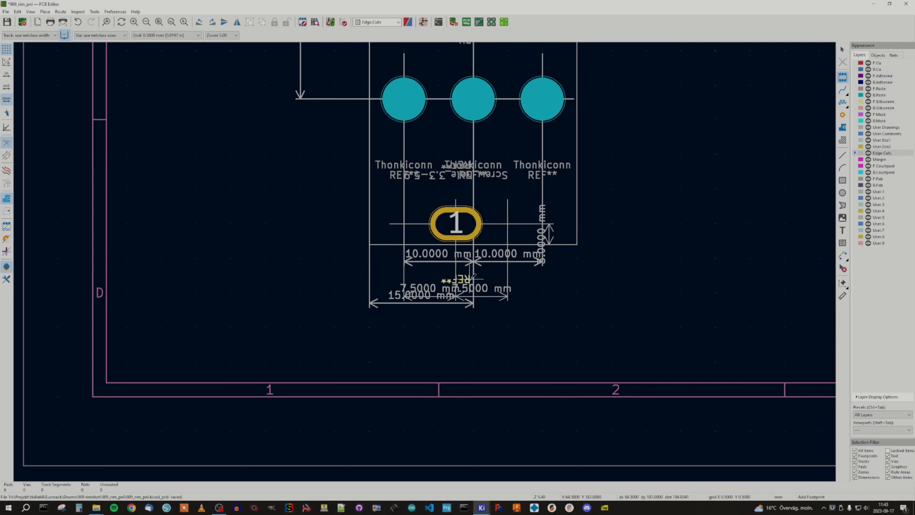
key("Escape")
Hide the silkscreen reference text of the screw hole footprints.
left_click(470, 281)
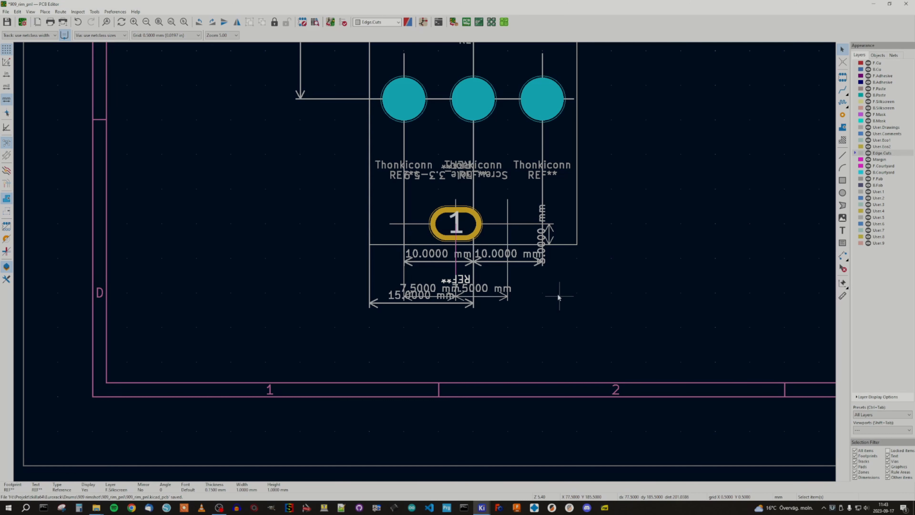
key("e")
Check the alignment of the top and bottom screw holes in the 3D viewer.
left_click(30, 12)
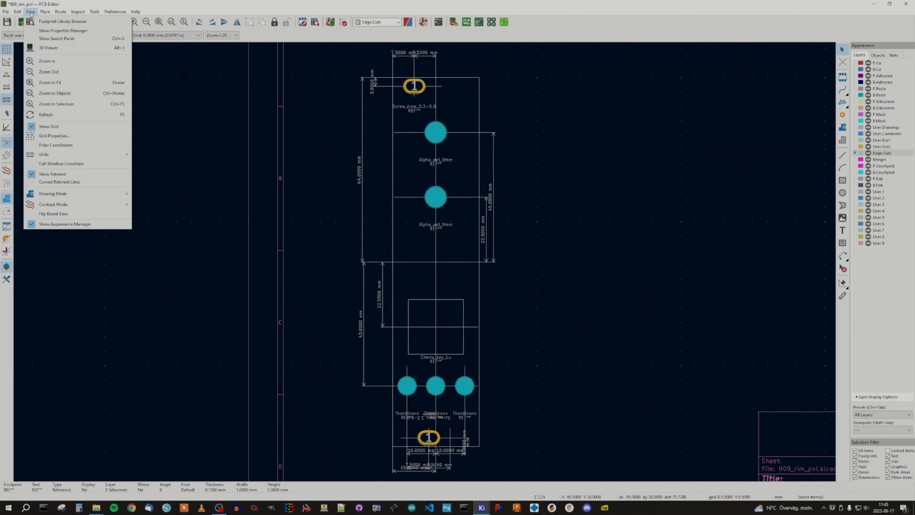
left_click(58, 49)
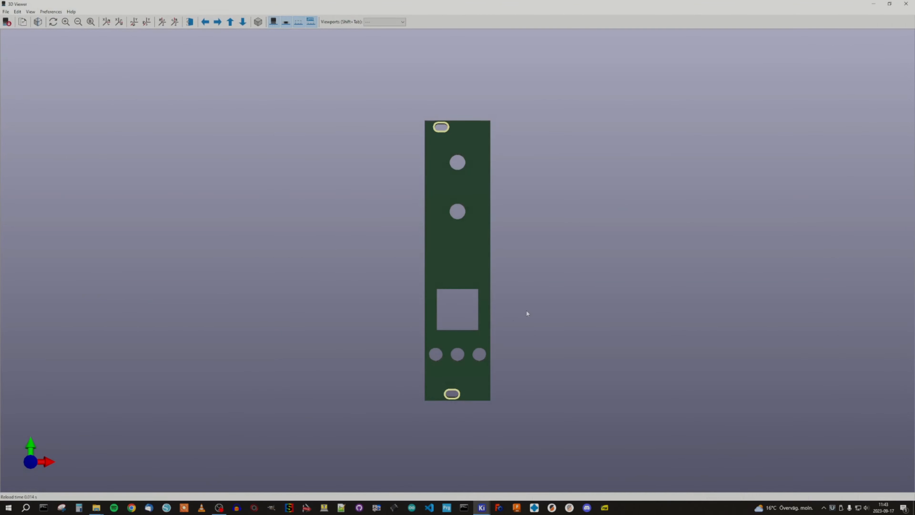
left_click_drag(527, 313, 460, 434)
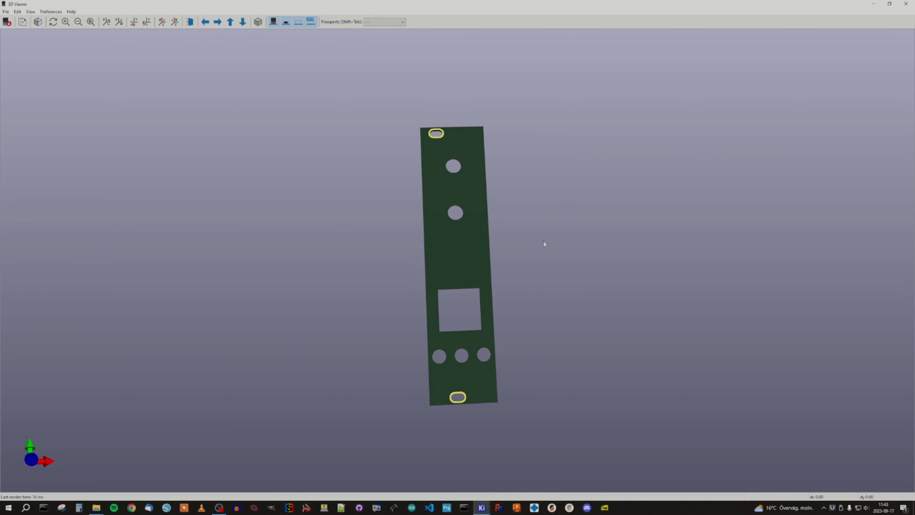
left_click(902, 3)
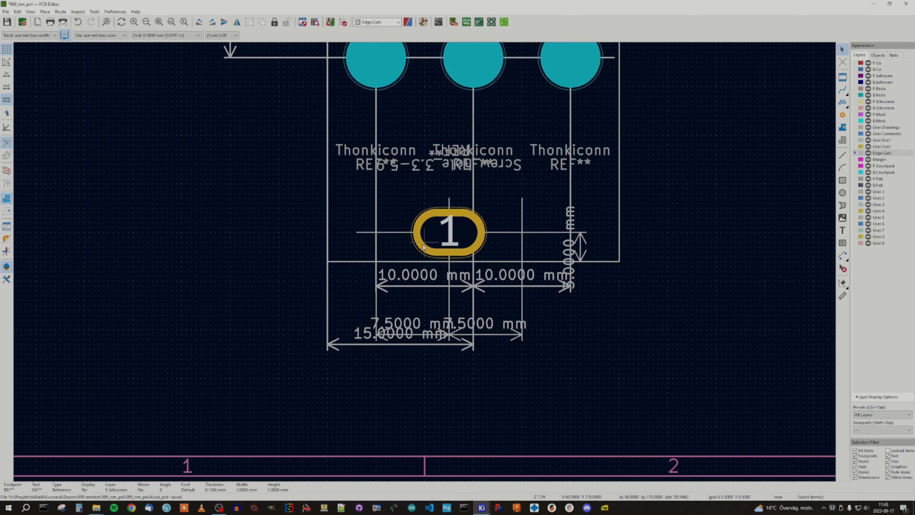
Move the bottom screw hole left so its outer 7.5 mm guide lies on the panel's left edge.
mouse_move(449, 232)
left_mouse_down()
mouse_move(435, 233)
mouse_move(449, 219)
left_mouse_up()
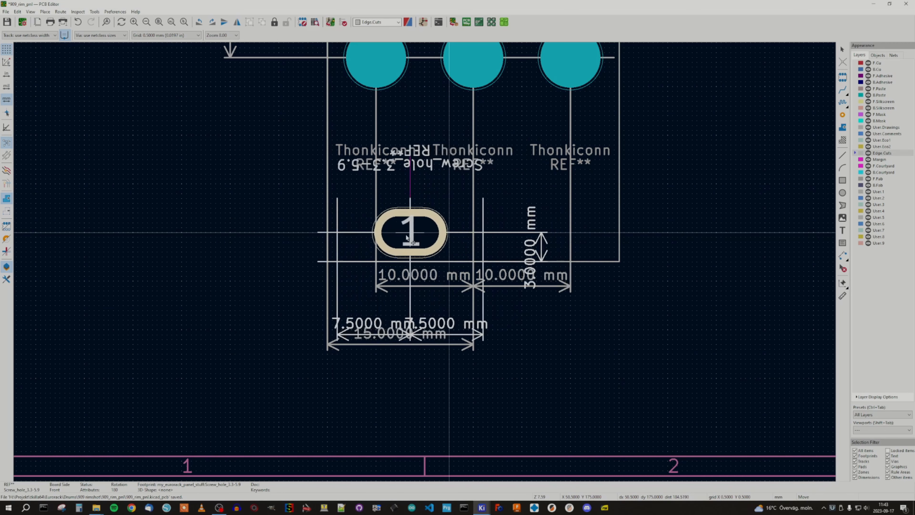
left_click(402, 237)
scroll(402, 237, "down", 3)
Review the whole panel with its aligned screw holes in the 3D viewer from several angles.
left_click(30, 11)
left_click(45, 60)
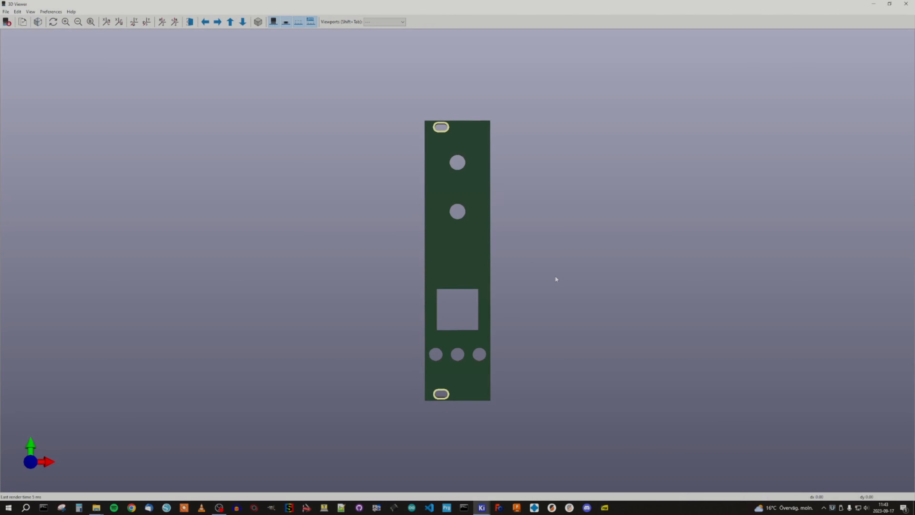
left_click_drag(555, 275, 547, 313)
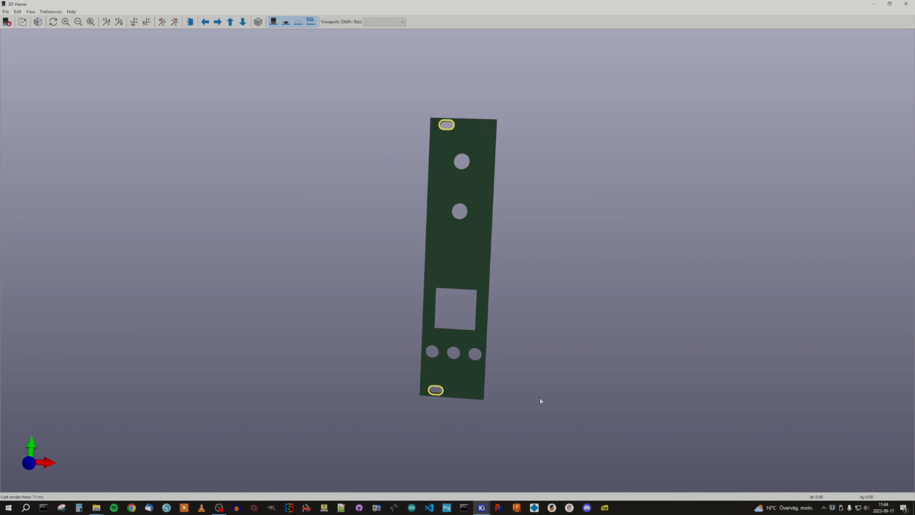
left_click_drag(570, 329, 525, 257)
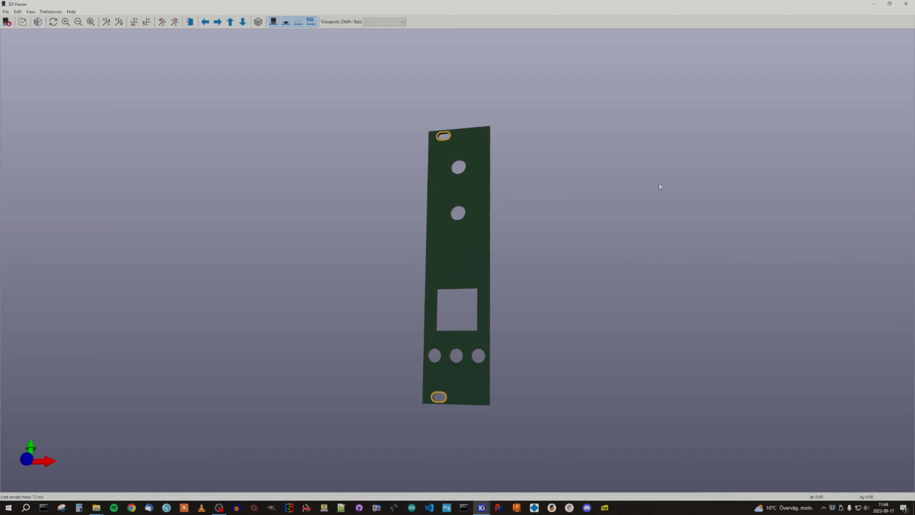
left_click(906, 4)
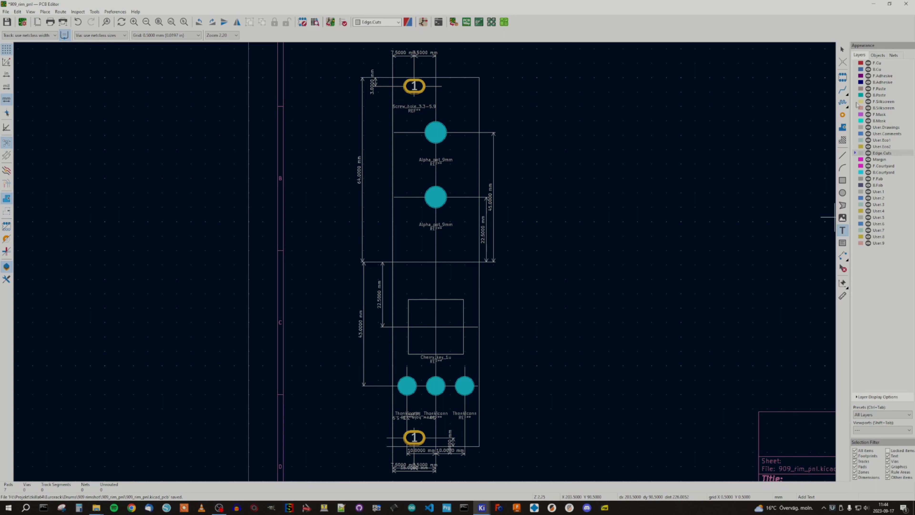
Add the text "TRIG IN" on the F.Silkscreen layer, slightly enlarge its width and height, and place it below the leftmost jack hole.
left_click(878, 103)
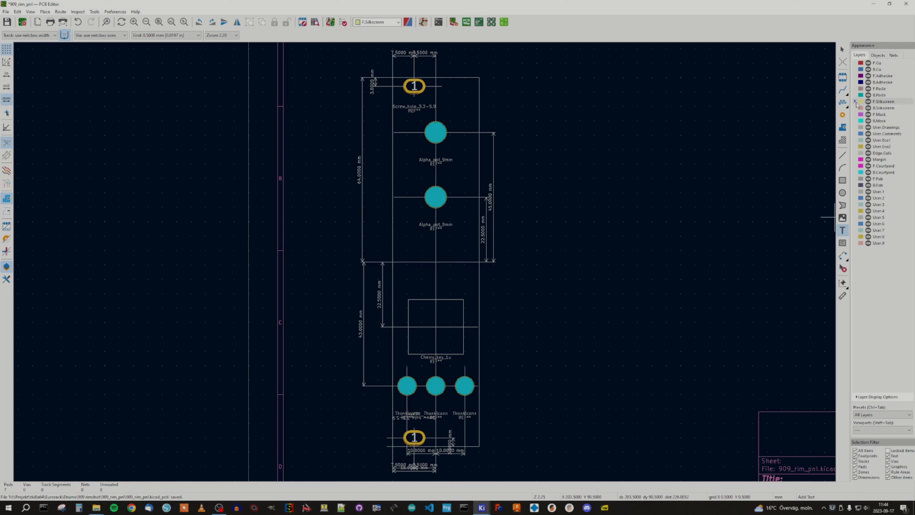
left_click(833, 259)
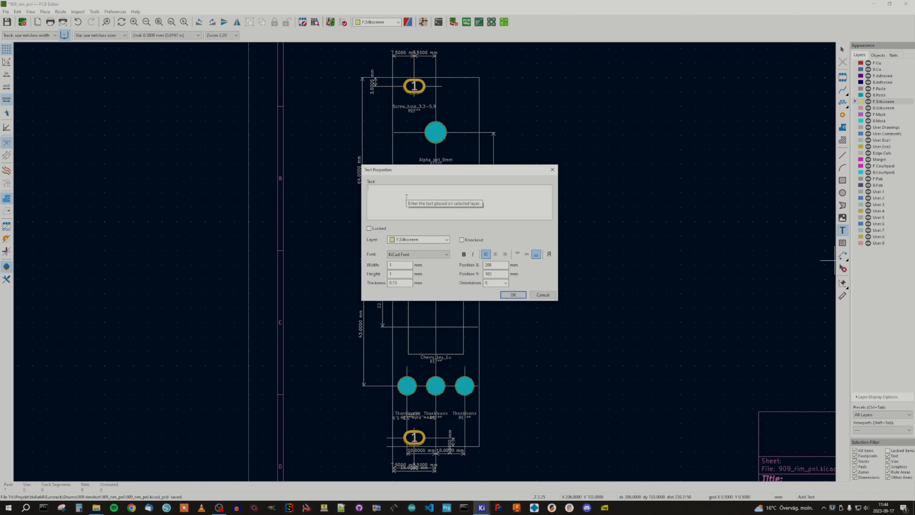
type("TRIG IN")
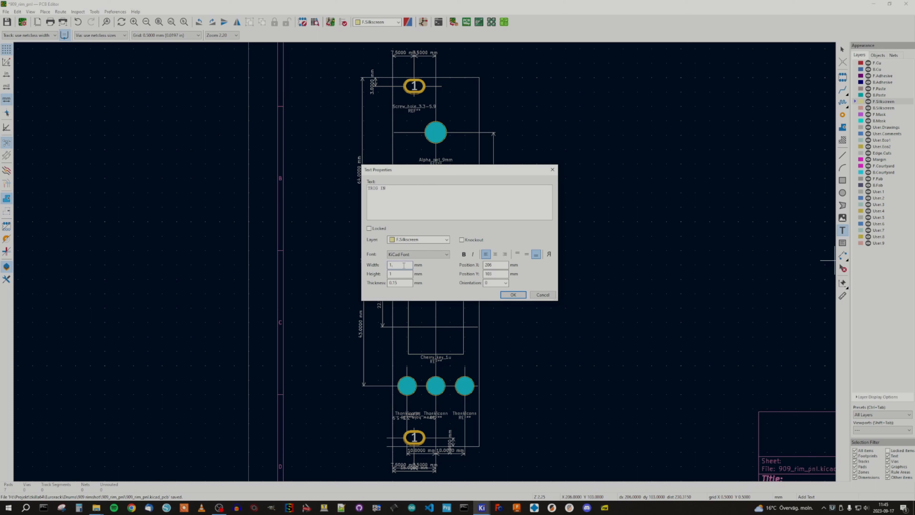
left_click(399, 274)
key("Return")
scroll(396, 451, "up", 5)
left_click(407, 270)
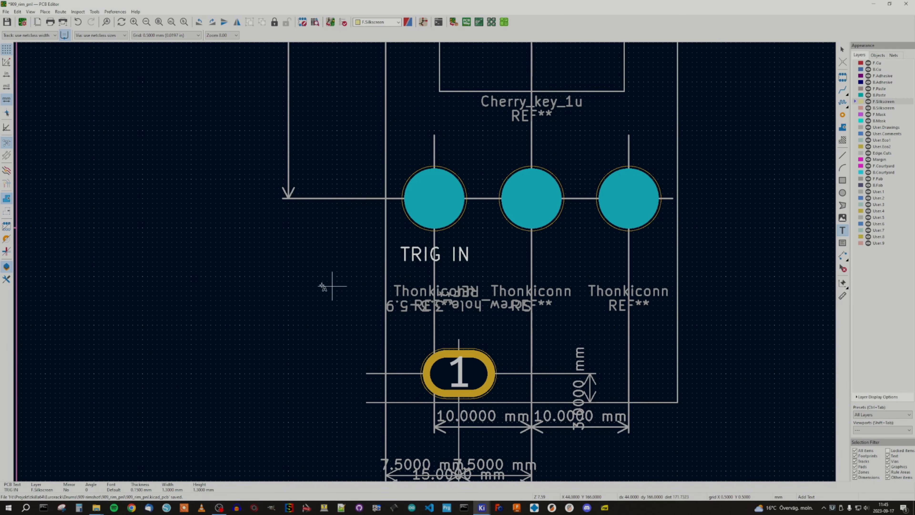
key("Escape")
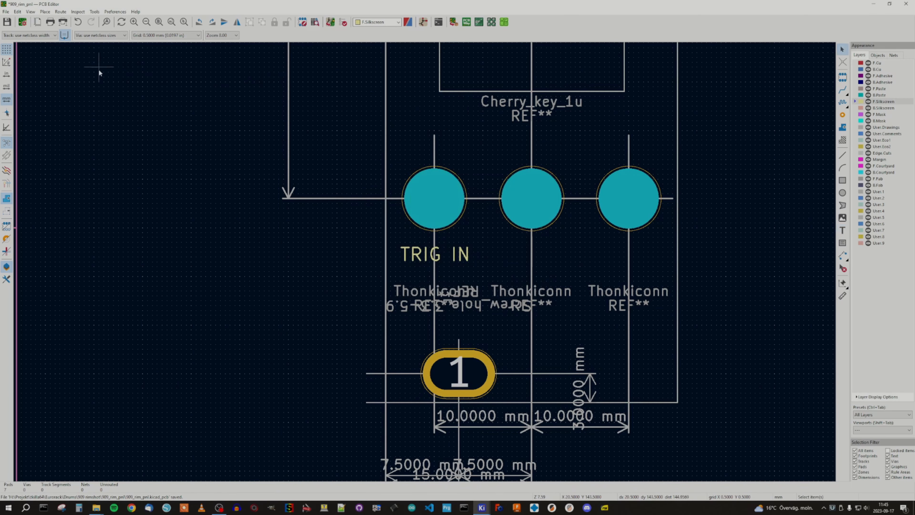
Check how the TRIG IN label looks on the panel in the 3D viewer.
left_click(31, 12)
left_click(47, 46)
left_click_drag(340, 311, 401, 339)
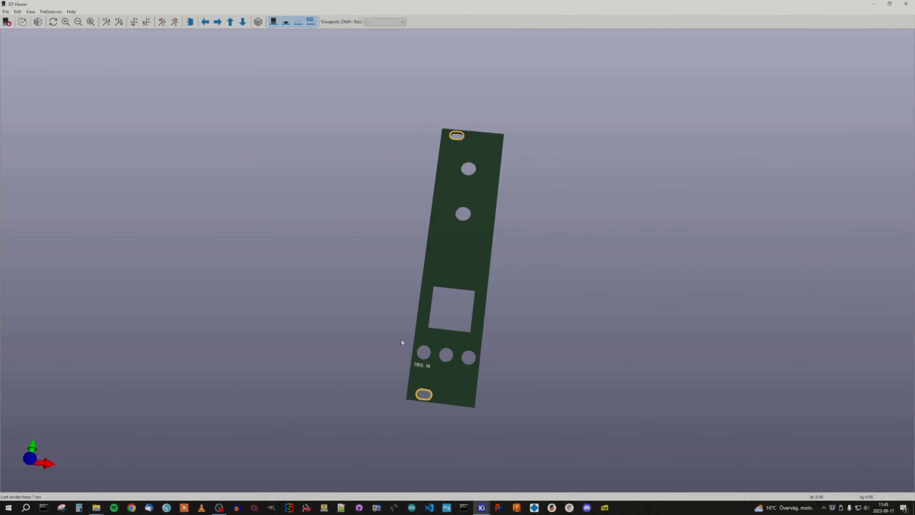
left_click(906, 3)
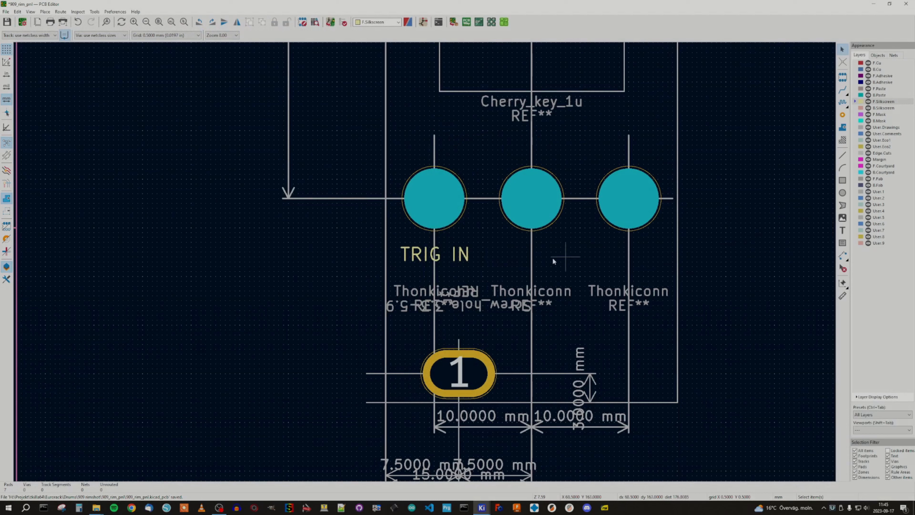
Change the font of the TRIG IN silkscreen text to JX-8P.
left_click(460, 256)
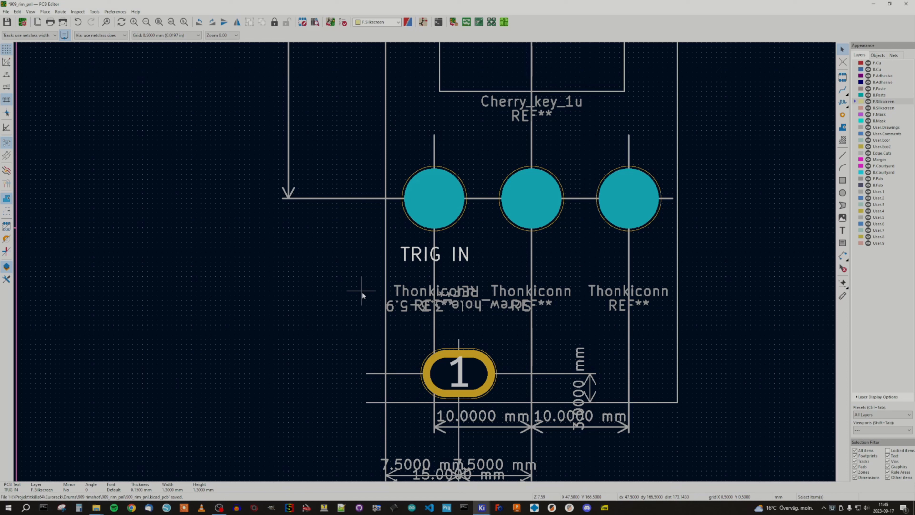
key("e")
left_click(447, 255)
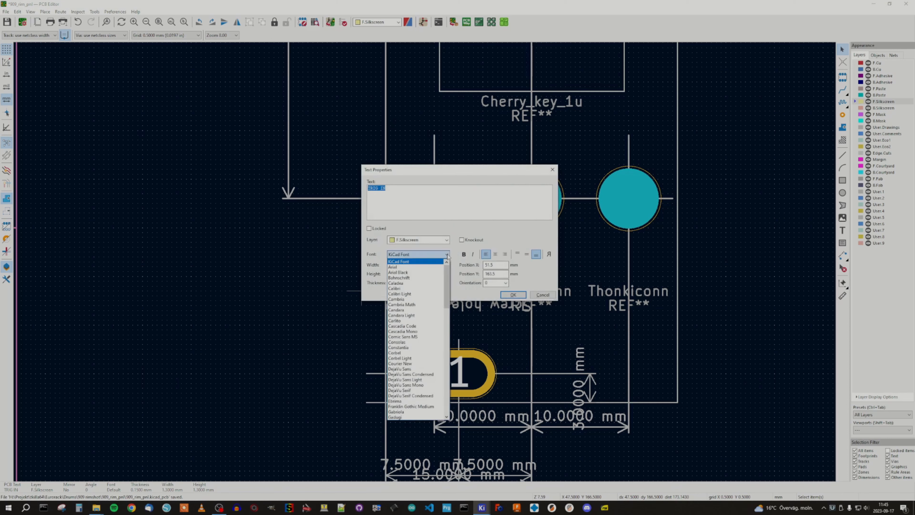
scroll(447, 275, "down", 8)
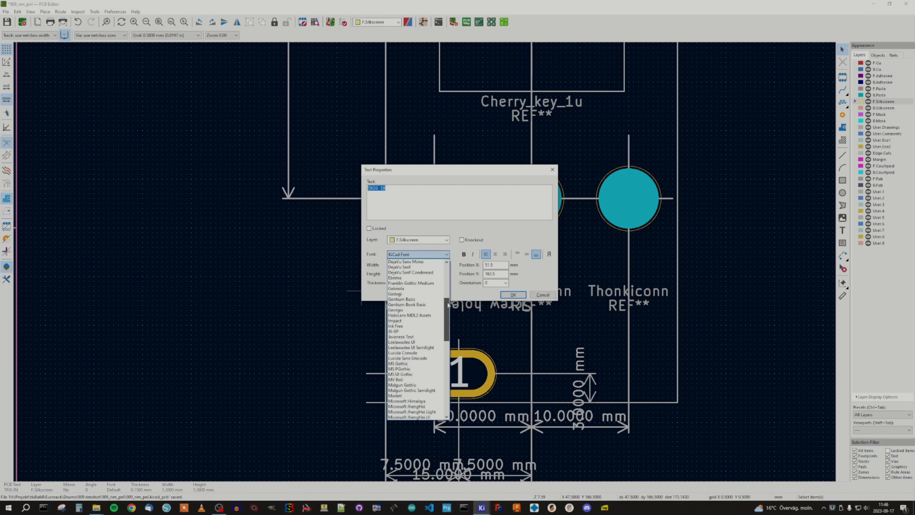
left_click(390, 332)
left_click(513, 295)
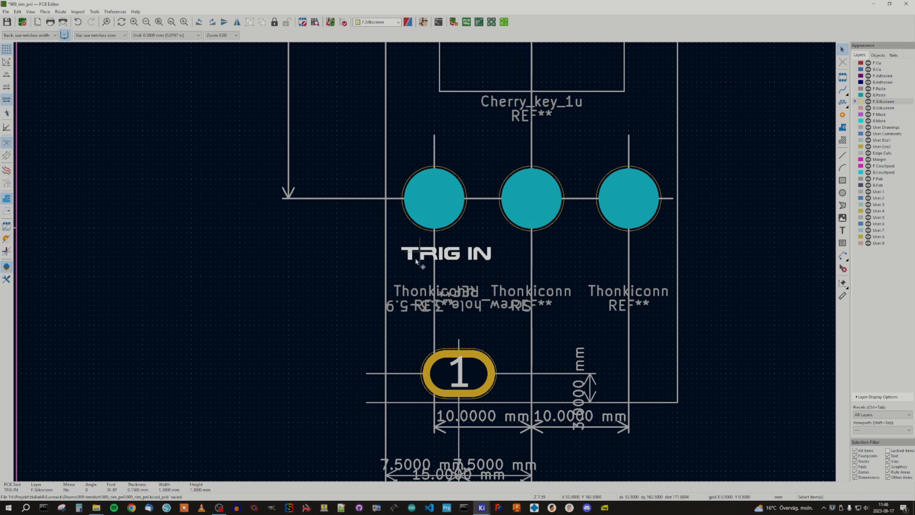
left_click(284, 287)
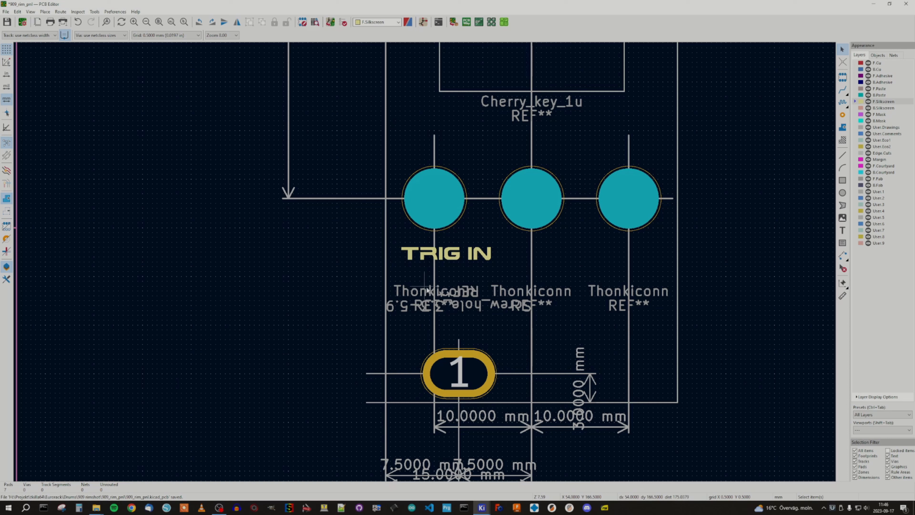
Inspect the TRIG IN label in its new font on the whole panel in the 3D viewer.
scroll(431, 275, "down", 2)
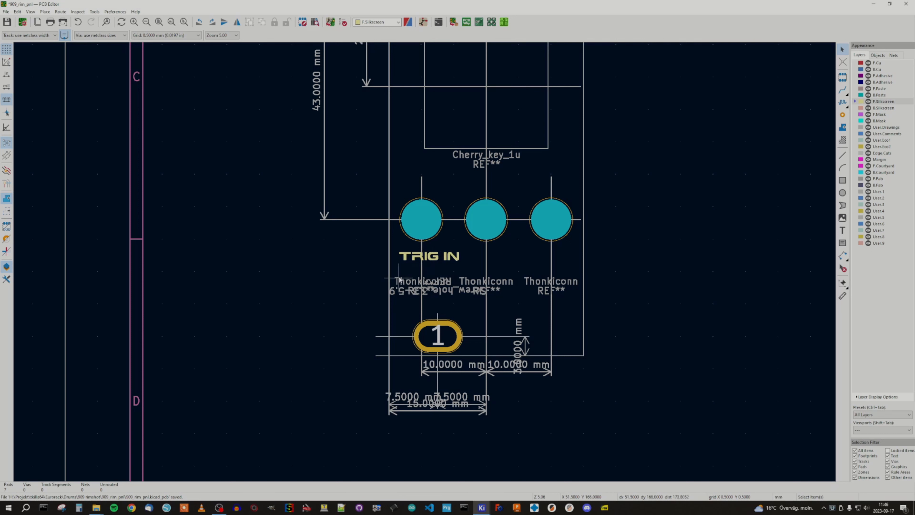
scroll(409, 266, "down", 4)
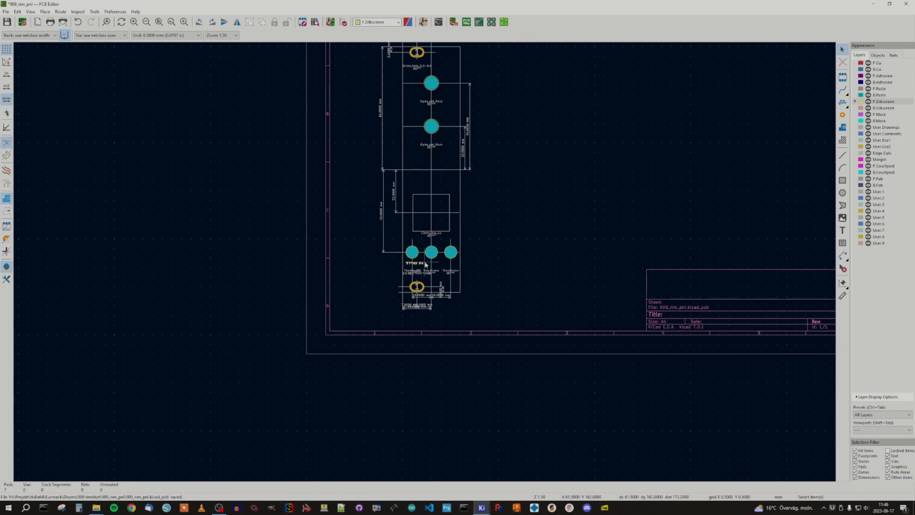
key("alt+3")
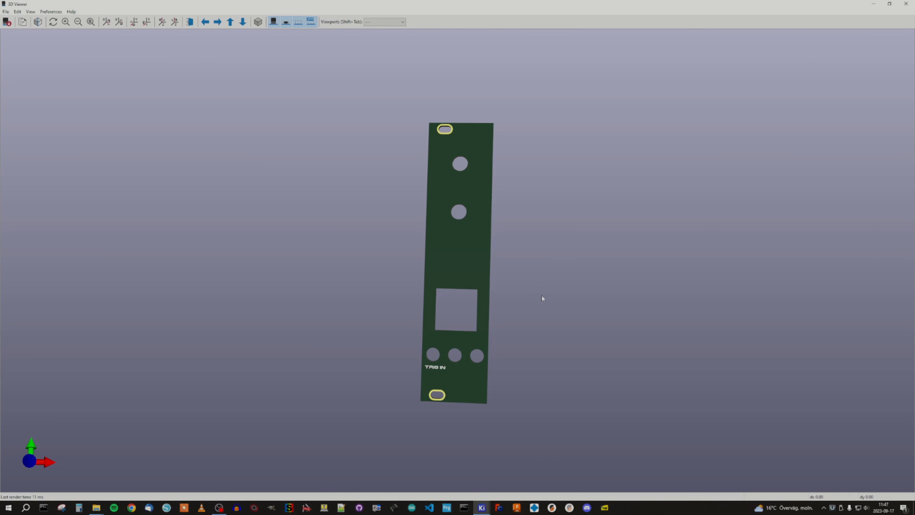
left_click_drag(544, 309, 507, 292)
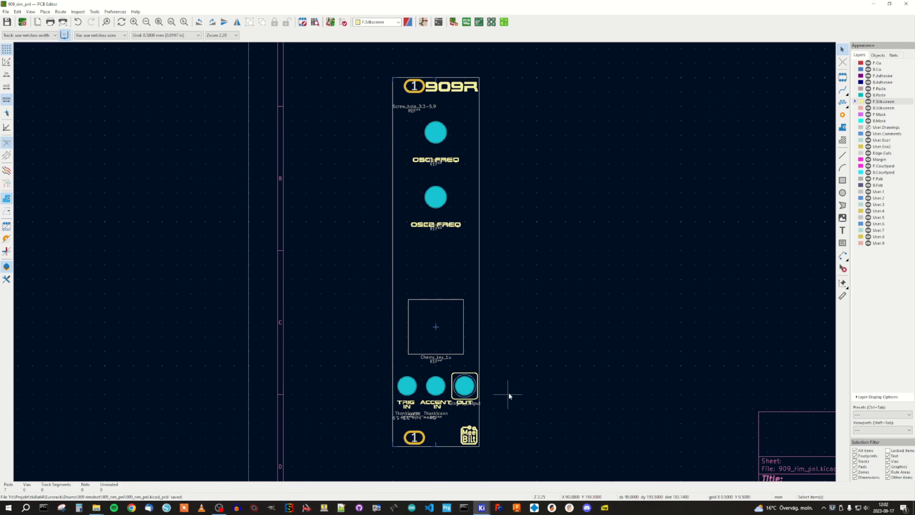
Review the fully labelled 909R panel with its logo and output frame in the 3D viewer from several angles.
key("alt+3")
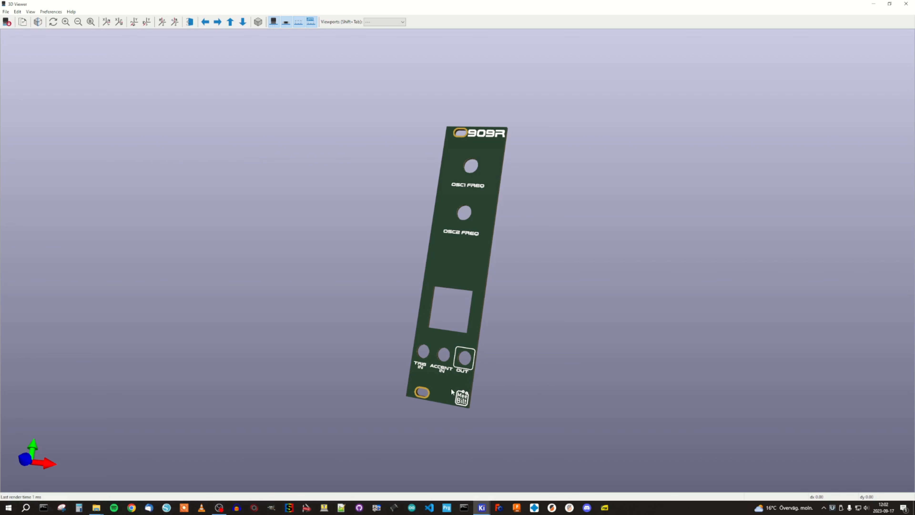
left_click_drag(451, 391, 478, 333)
left_click_drag(482, 162, 440, 149)
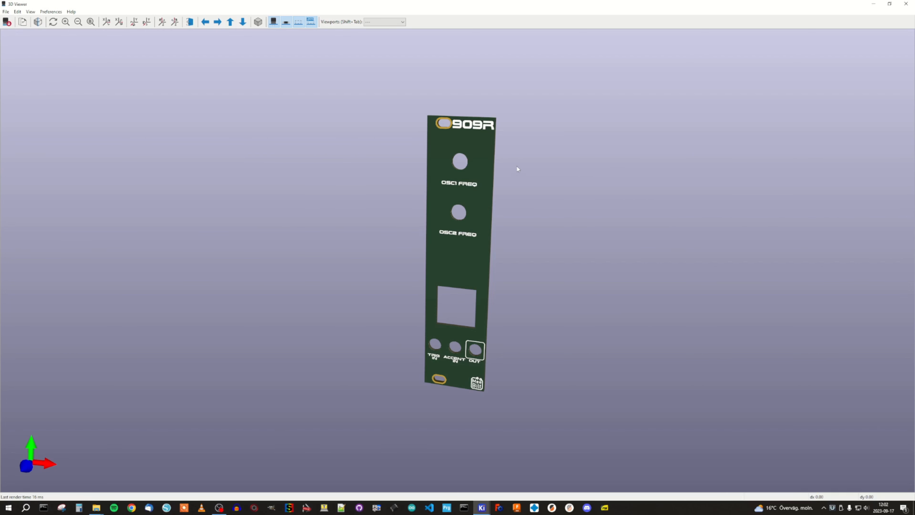
left_click(906, 4)
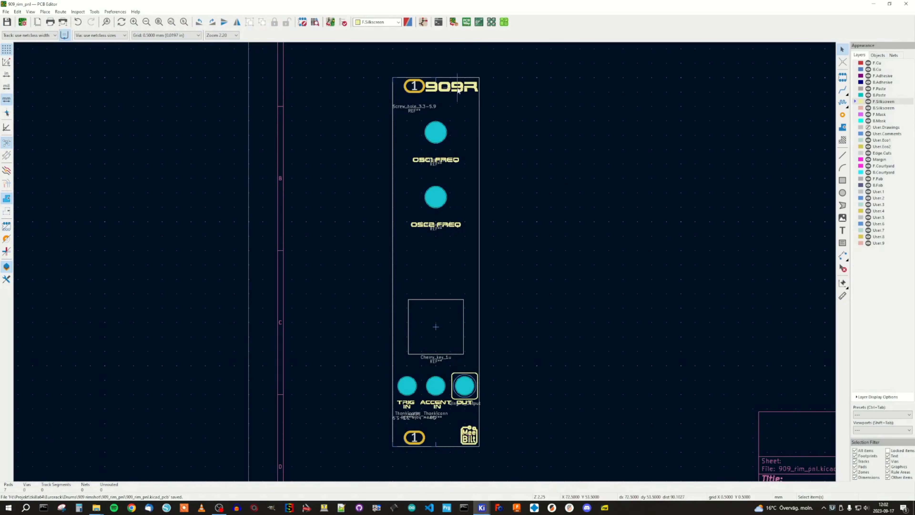